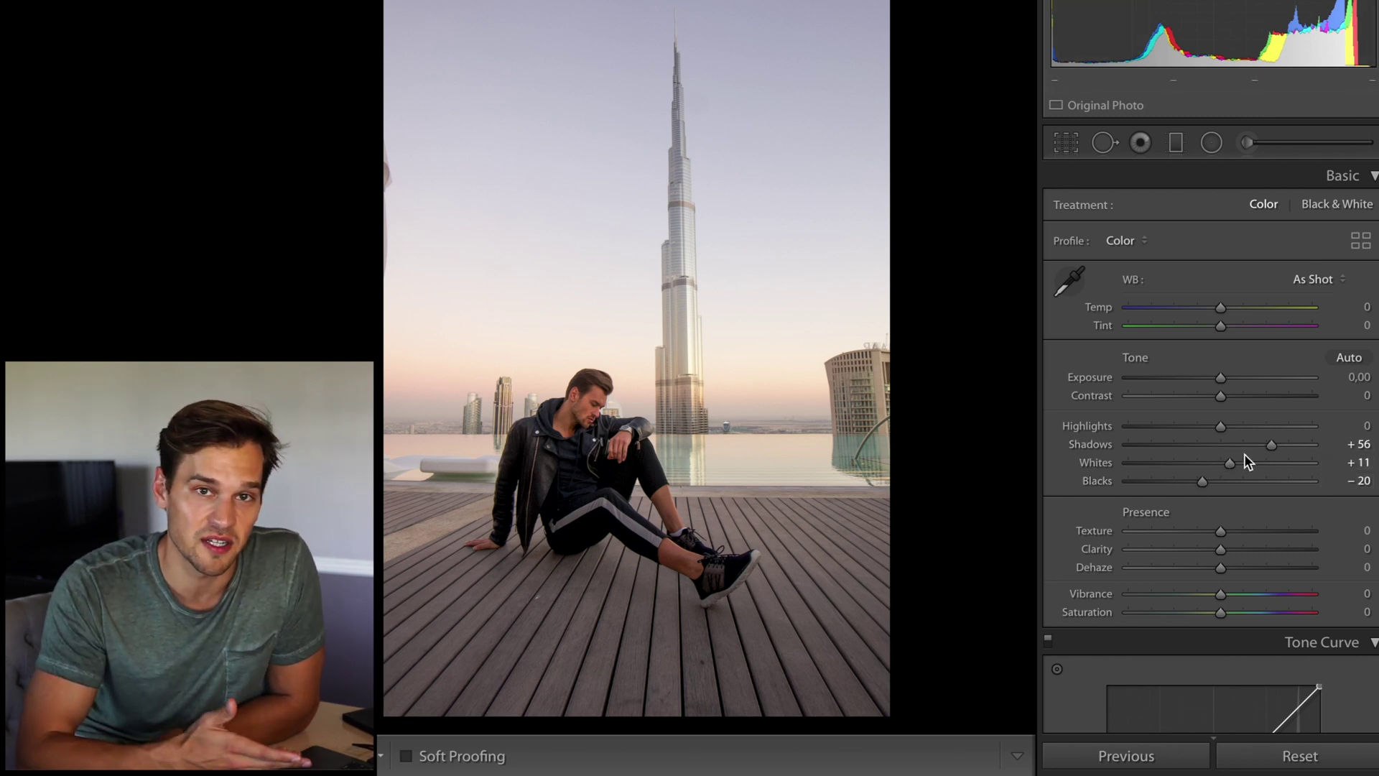
# Step: Lower the photo's Highlights to −28 and set Clarity to +5
pyautogui.moveTo(1220, 426); pyautogui.dragTo(1193, 425)
pyautogui.click(1364, 548)
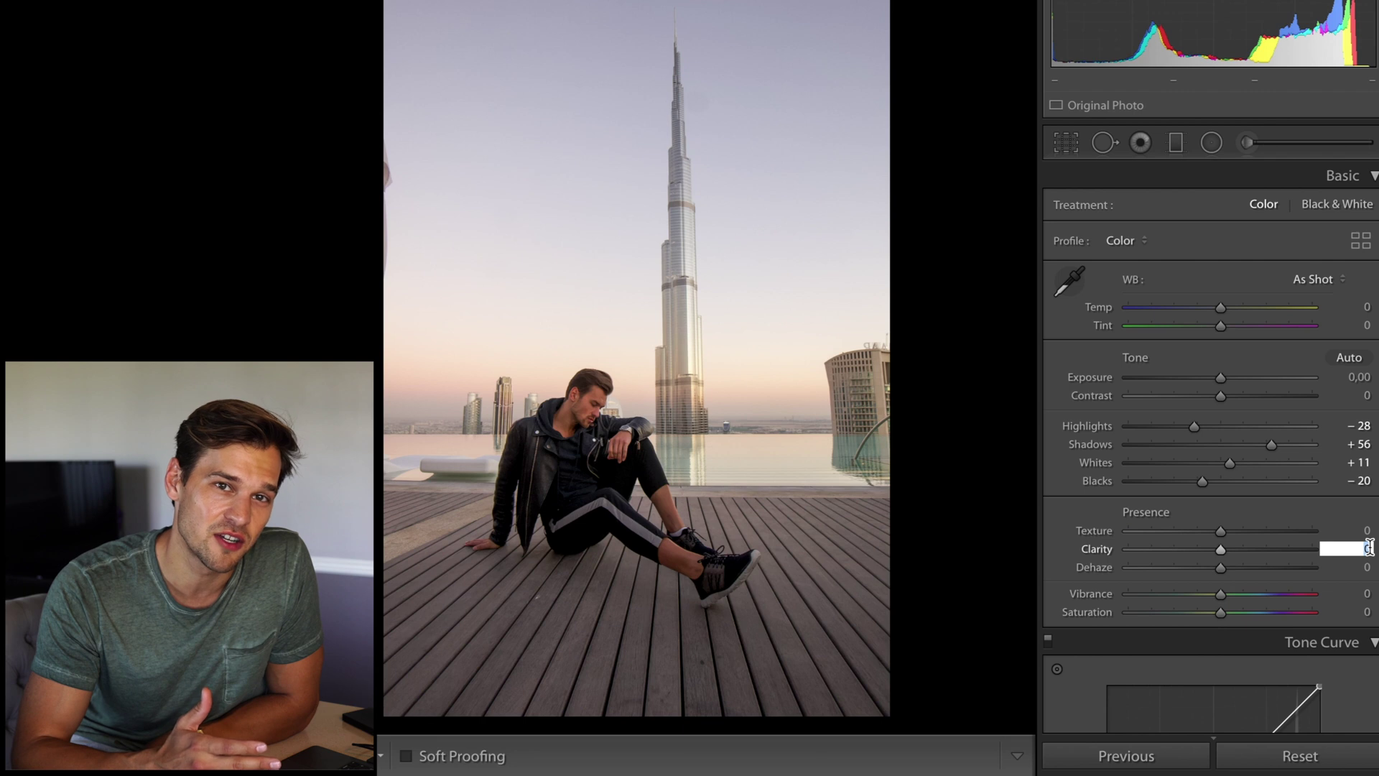
pyautogui.write('5')
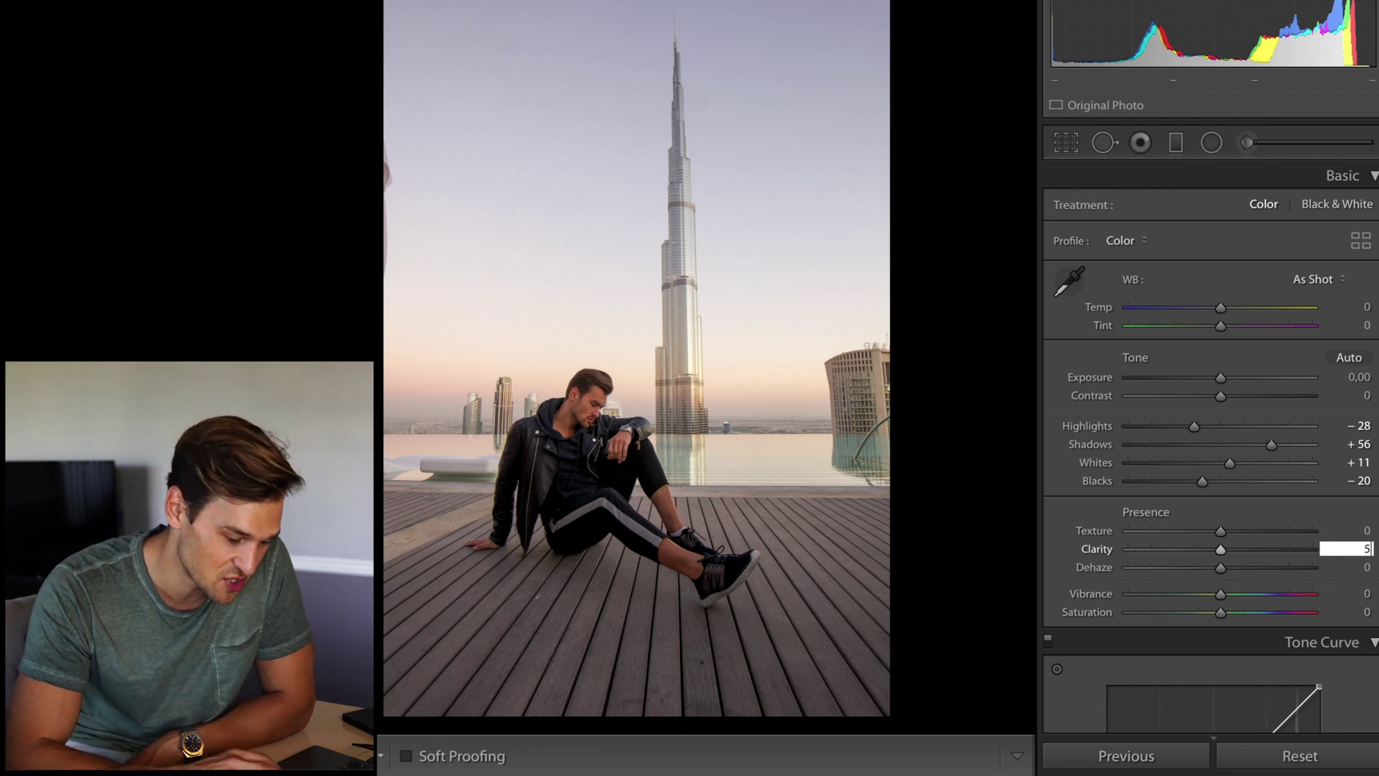
pyautogui.press('Return')
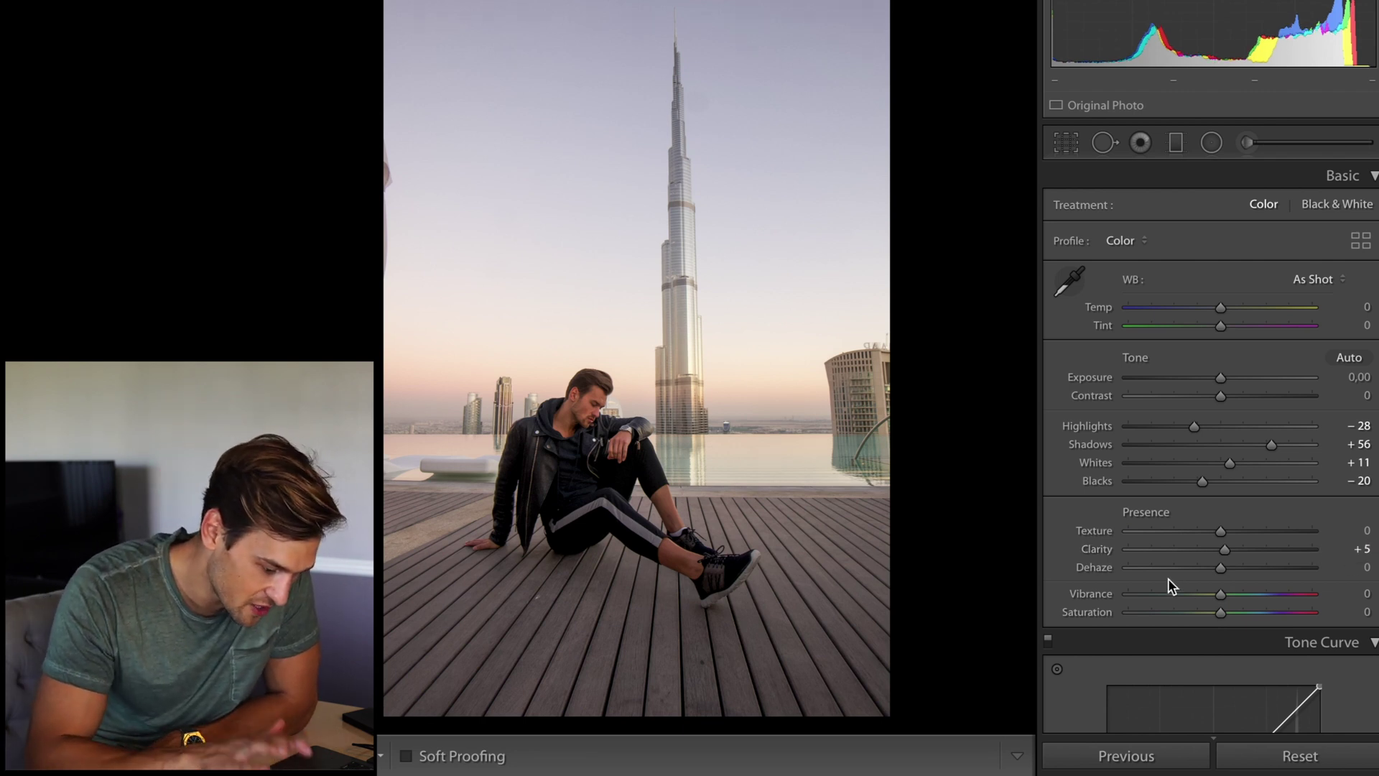
# Step: Mute the photo's overall colors by setting Vibrance to −8 and Saturation to −4
pyautogui.scroll(-1, 1168, 579)
pyautogui.moveTo(1219, 549); pyautogui.dragTo(1208, 547)
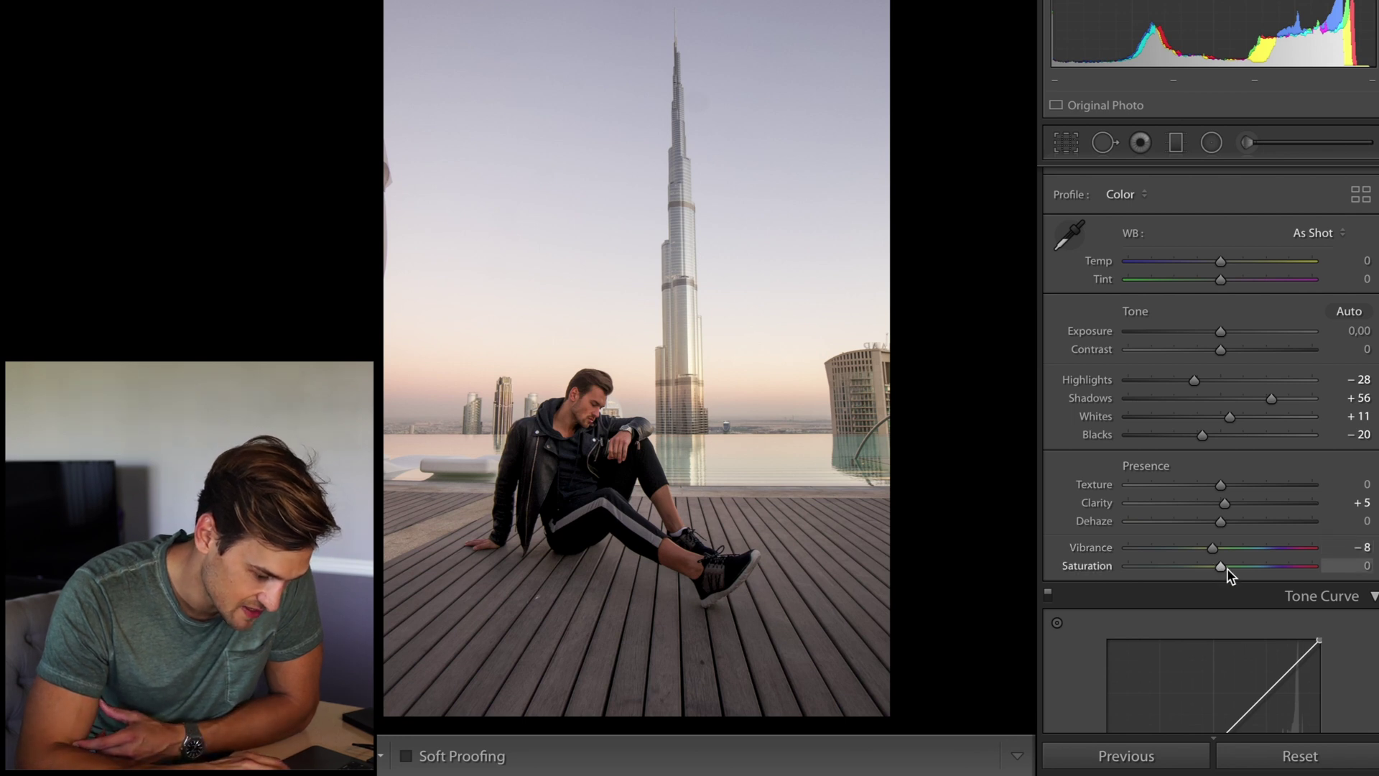
pyautogui.moveTo(1218, 567); pyautogui.dragTo(1214, 567)
# Step: Shape the RGB tone curve with four added points, lifting the black point to 2.7% output and the uppermost added point to about 78%
pyautogui.scroll(-5, 1213, 502)
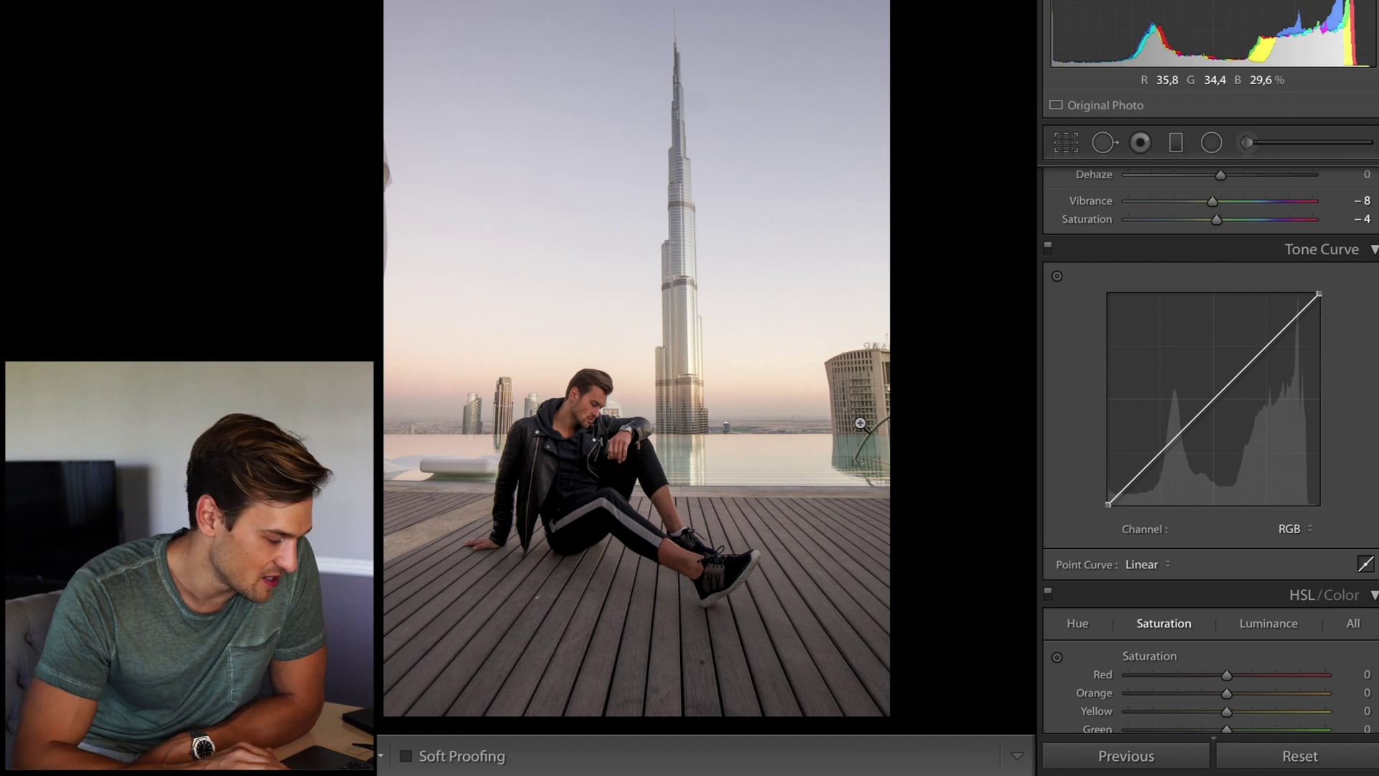
pyautogui.moveTo(1106, 502); pyautogui.dragTo(1105, 500)
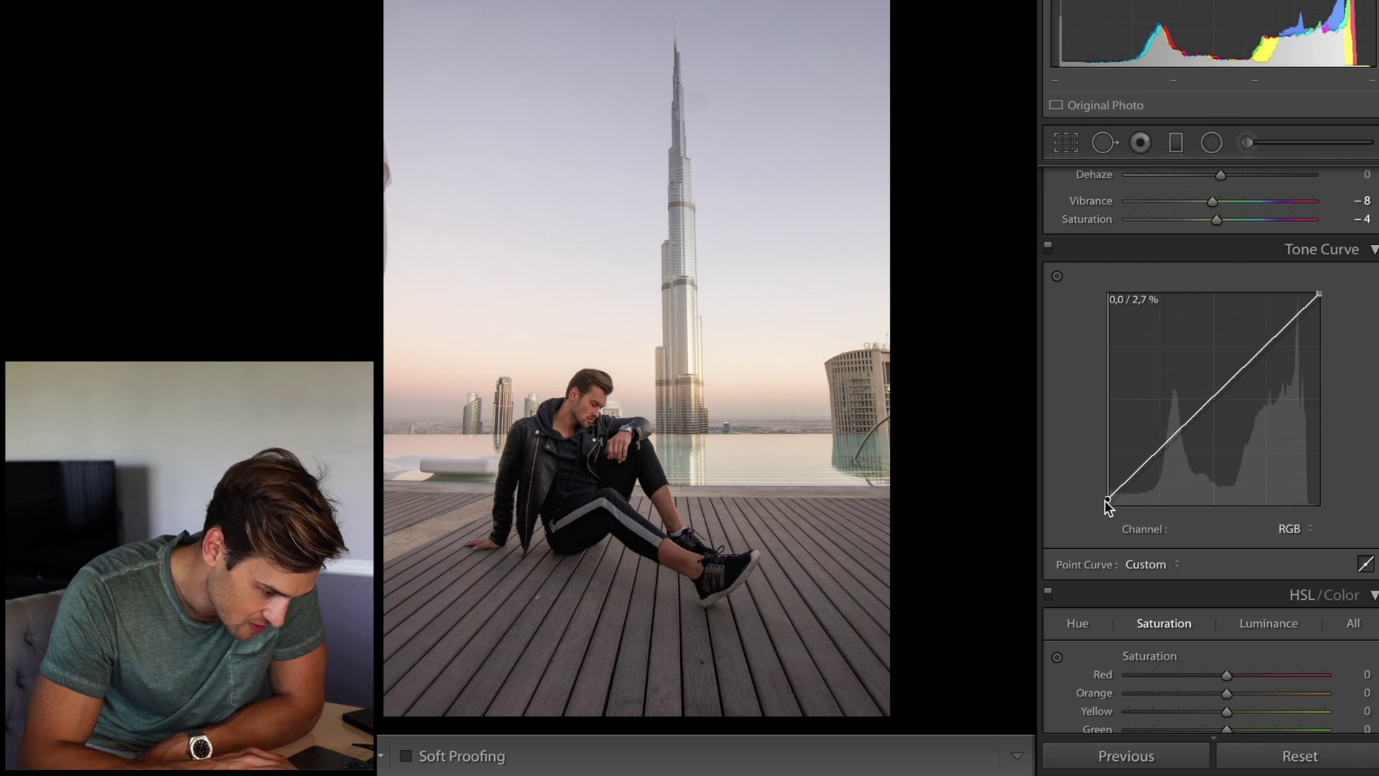
pyautogui.click(1137, 472)
pyautogui.moveTo(1136, 471); pyautogui.dragTo(1135, 471)
pyautogui.click(1178, 430)
pyautogui.click(1223, 386)
pyautogui.moveTo(1264, 346); pyautogui.dragTo(1263, 337)
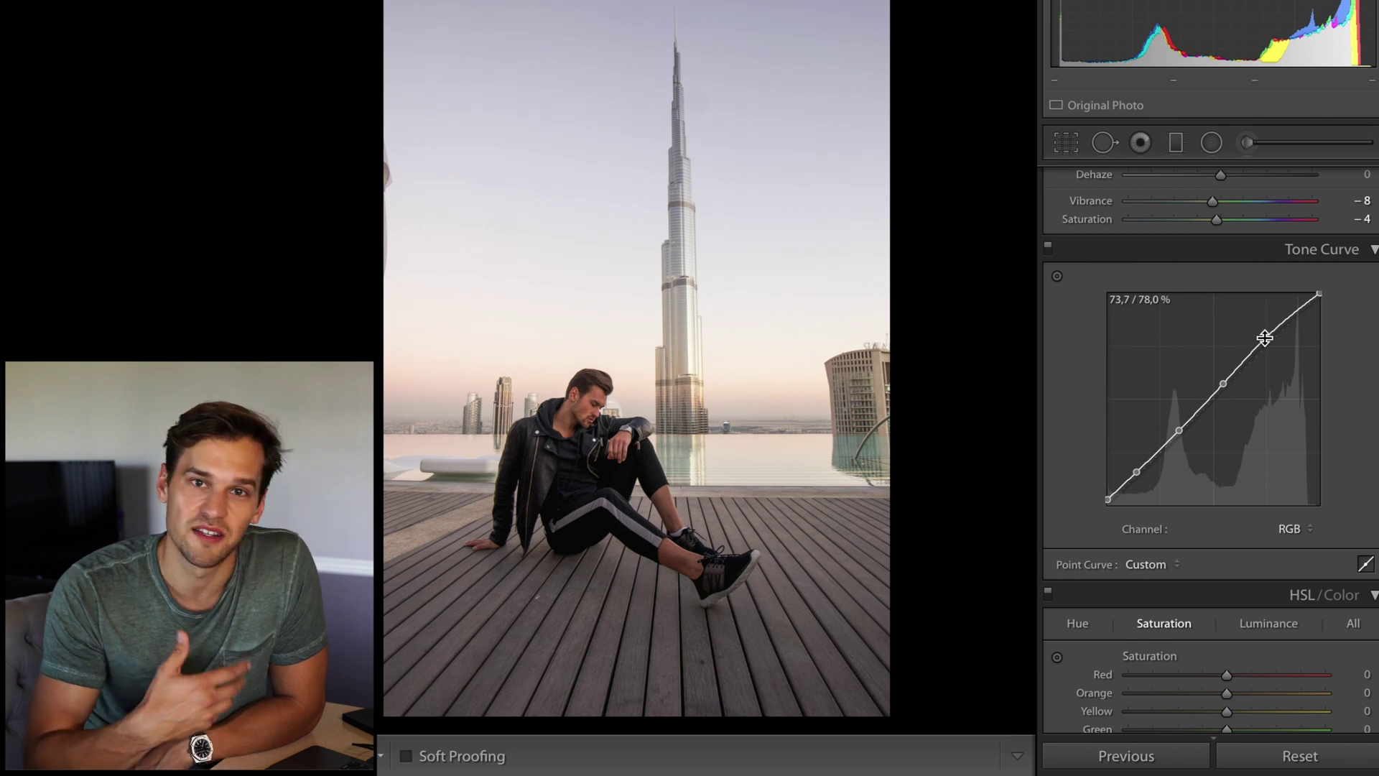
pyautogui.moveTo(1135, 471); pyautogui.dragTo(1141, 471)
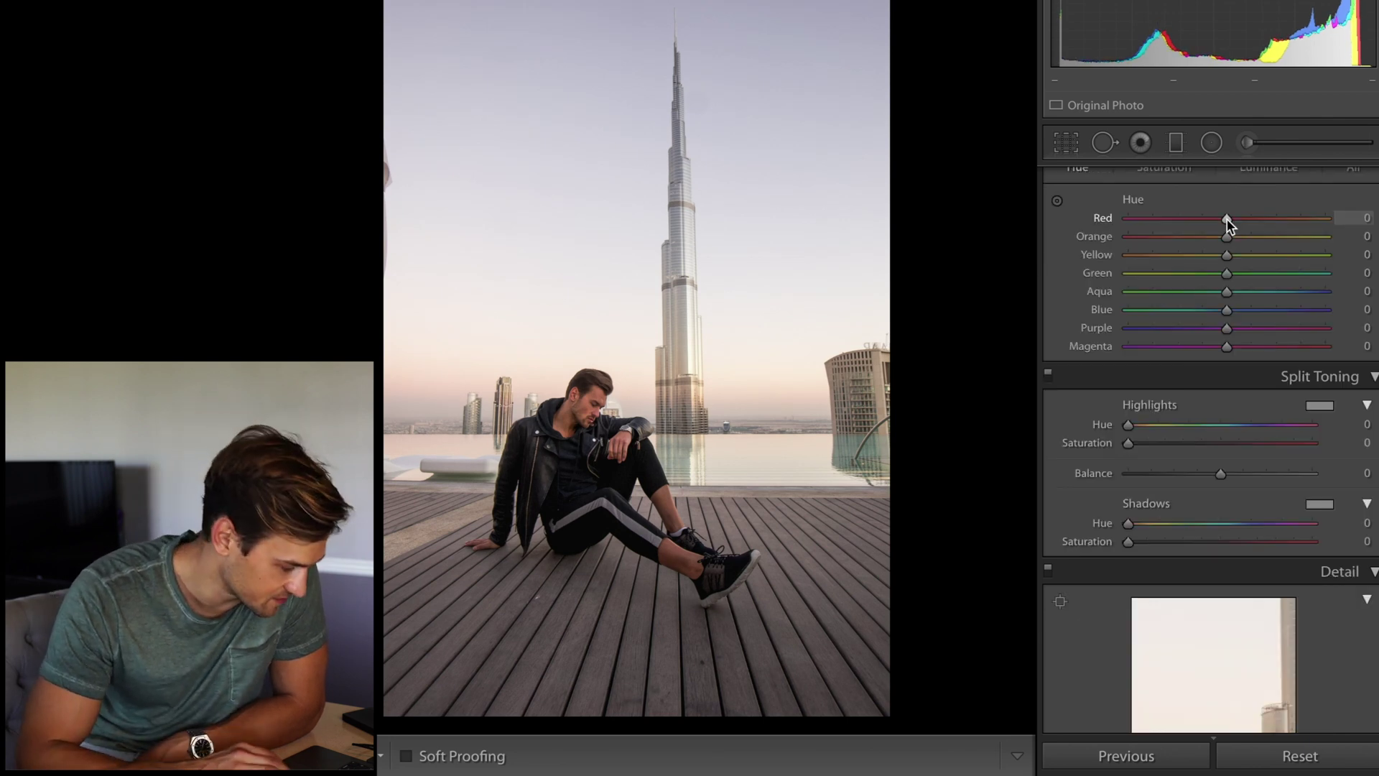
# Step: Shift the Red hue to +6, then set the Blue saturation to −32 and reduce the Aqua saturation
pyautogui.moveTo(1227, 219); pyautogui.dragTo(1231, 220)
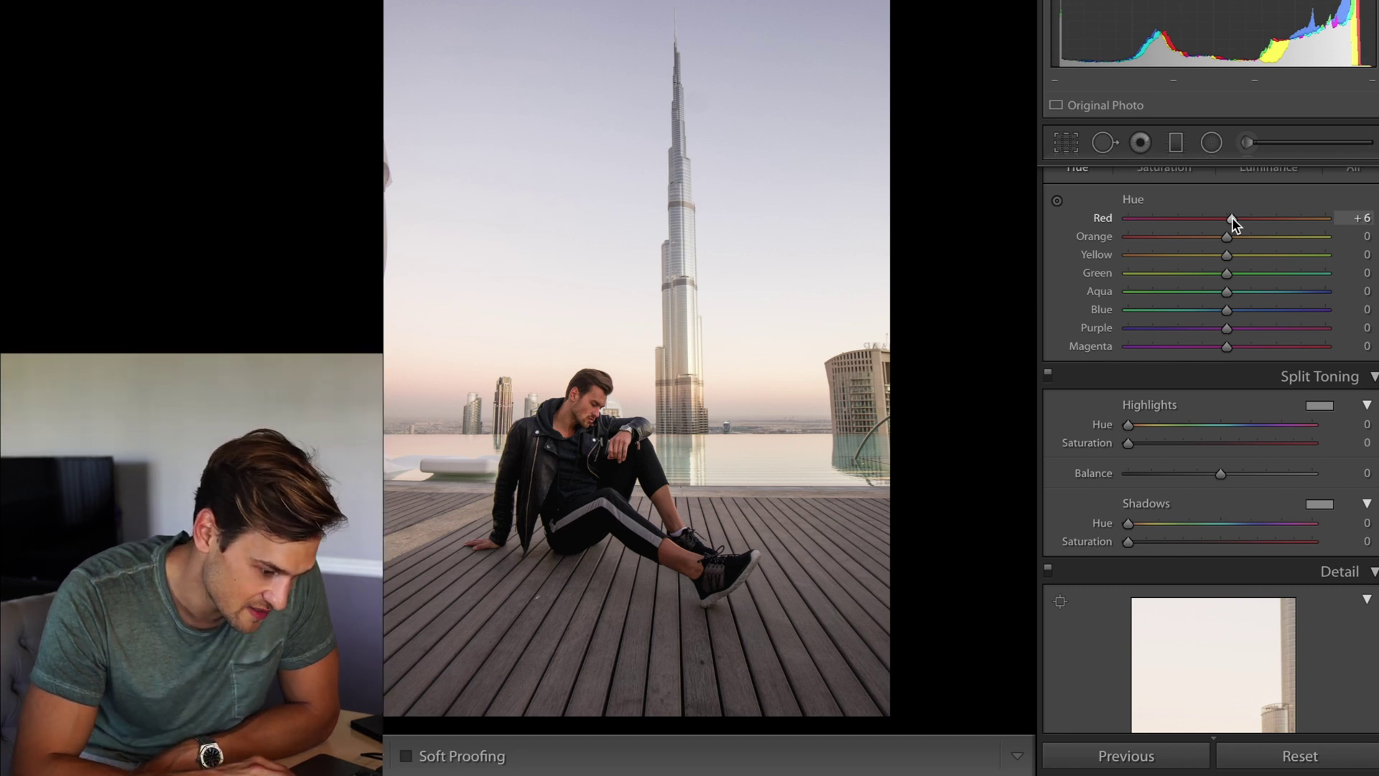
pyautogui.scroll(2, 1214, 287)
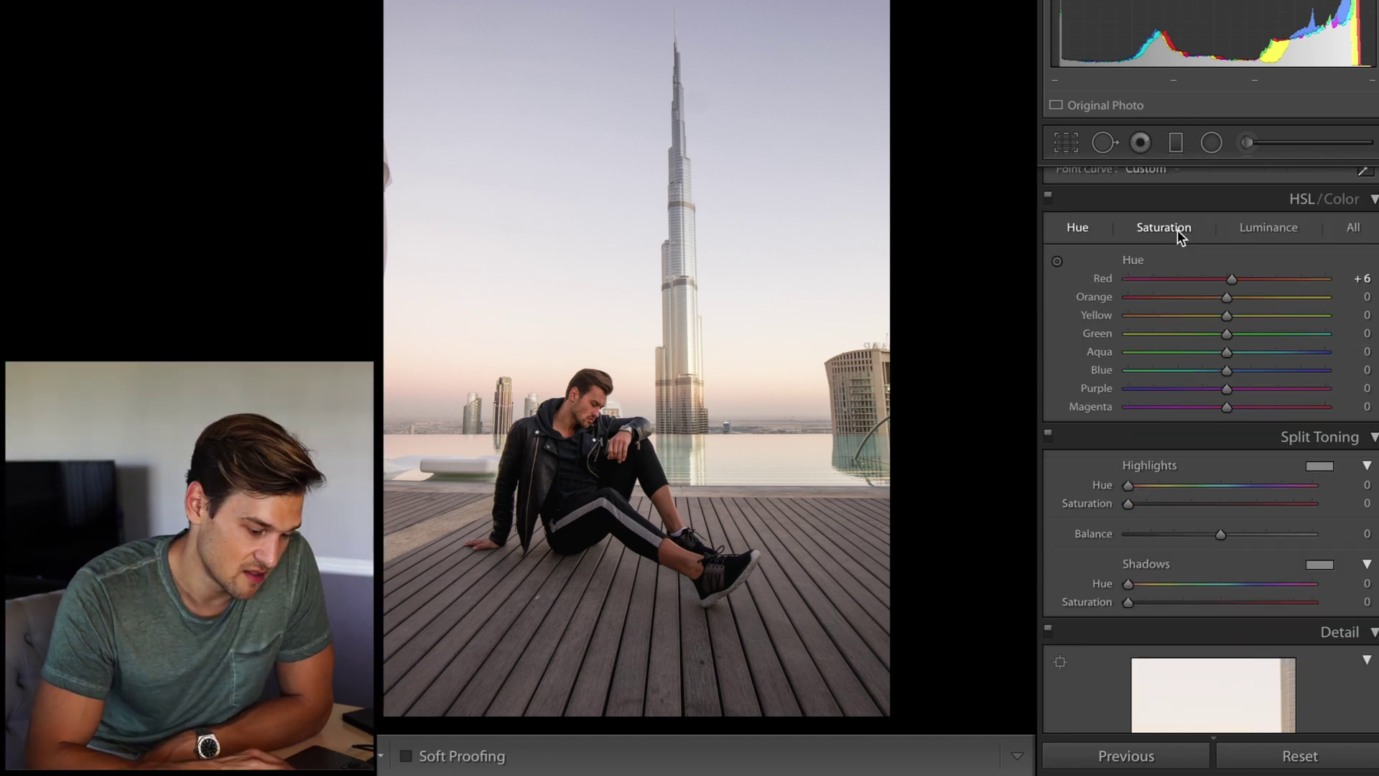
pyautogui.click(1149, 370)
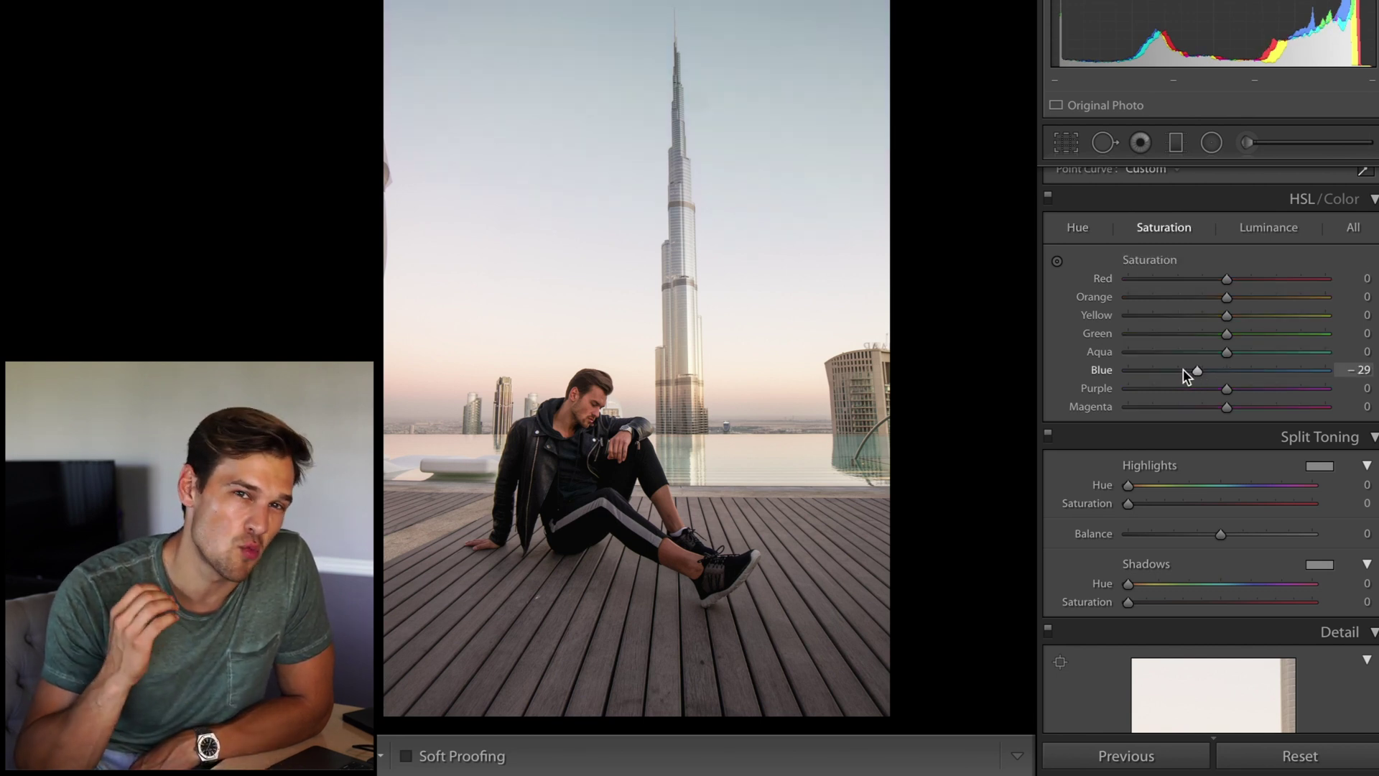
pyautogui.click(1182, 370)
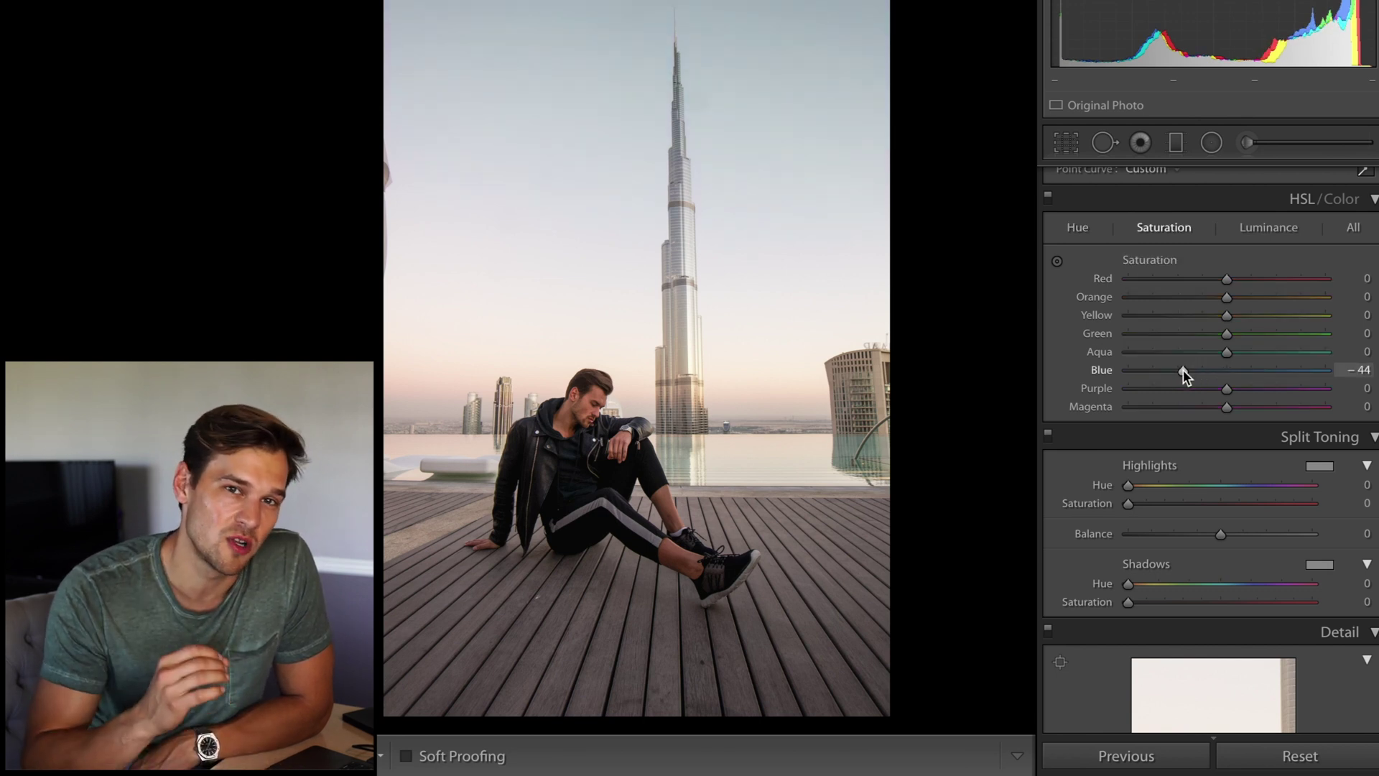
pyautogui.click(1204, 369)
pyautogui.click(1195, 369)
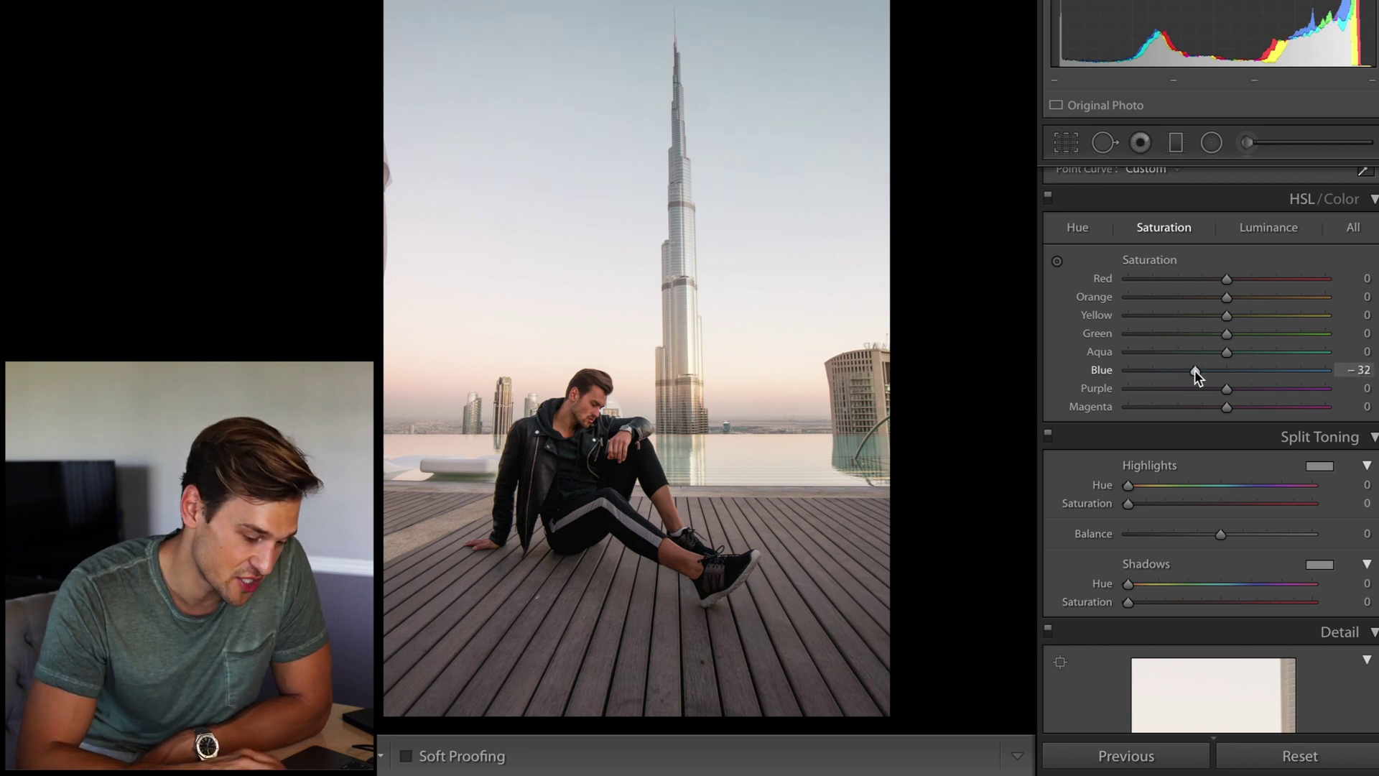
pyautogui.click(1200, 353)
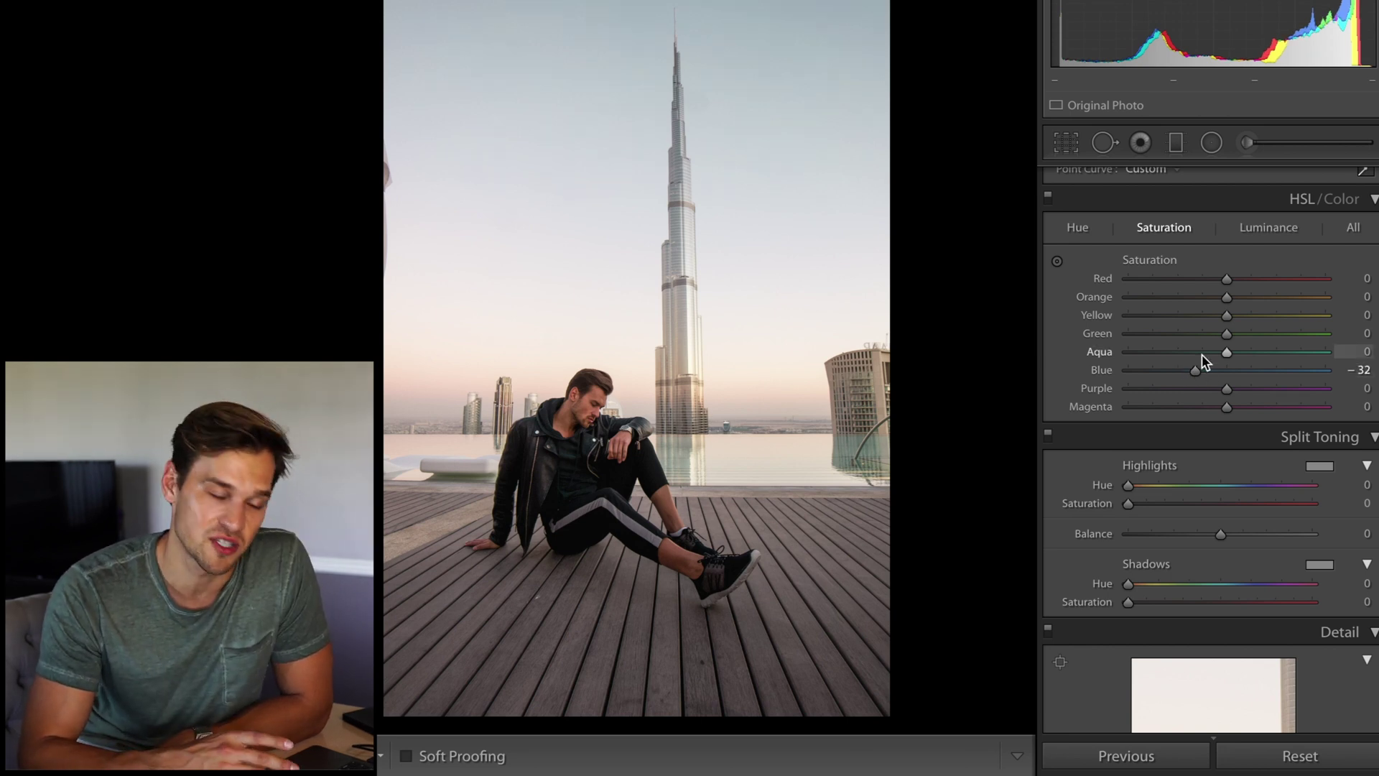
pyautogui.moveTo(1199, 351); pyautogui.dragTo(1205, 352)
# Step: Raise the Orange saturation and set the luminance of Orange to −7 and Yellow to −17
pyautogui.click(1245, 296)
pyautogui.moveTo(1264, 300); pyautogui.dragTo(1253, 300)
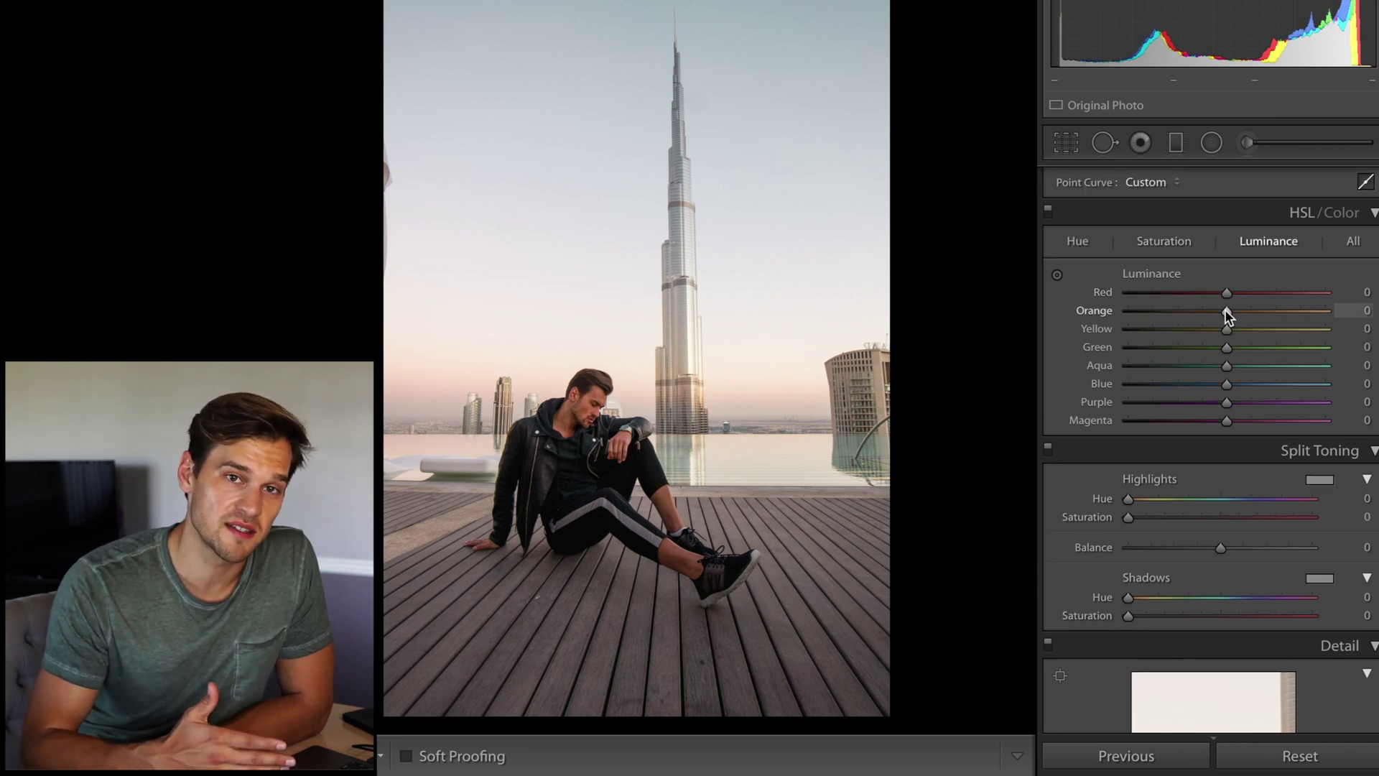
pyautogui.moveTo(1225, 308); pyautogui.dragTo(1208, 327)
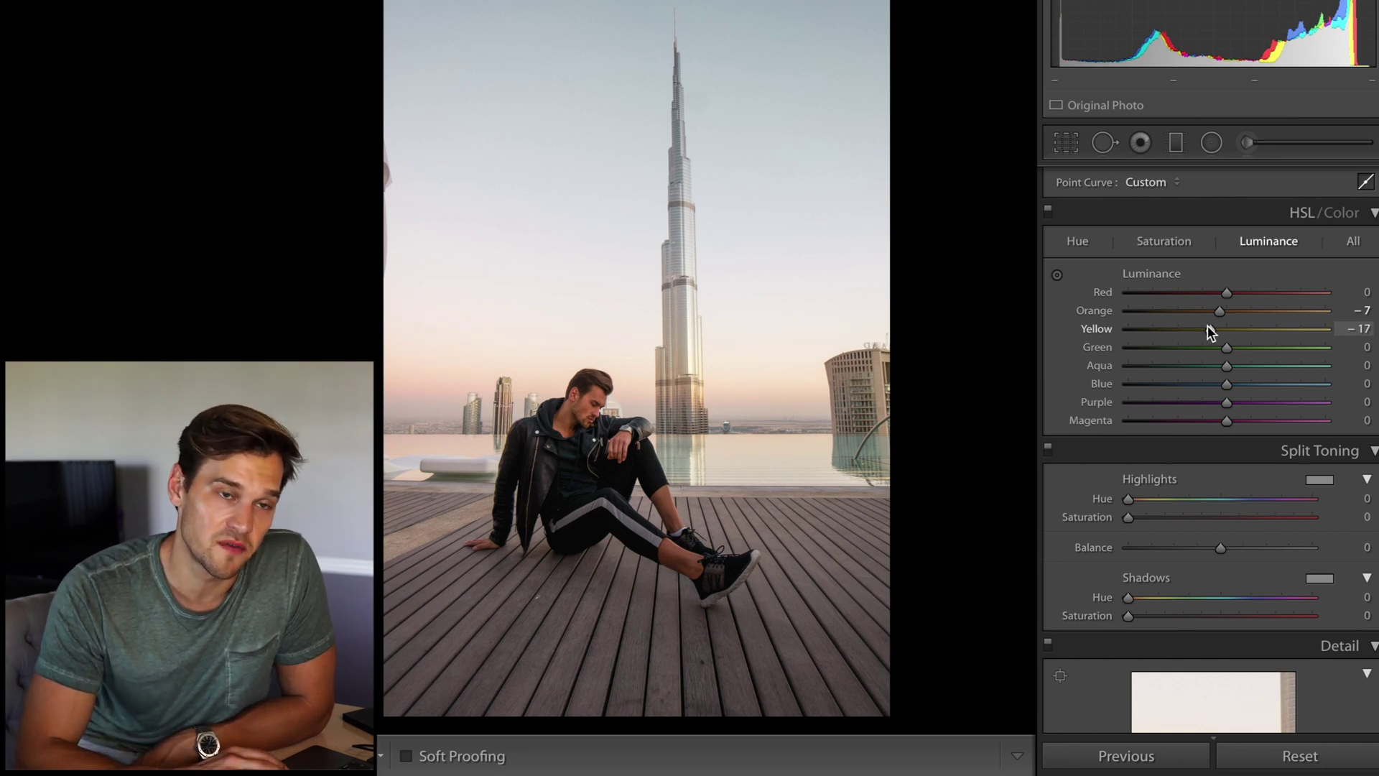
# Step: Crop the photo to the 4 x 5 / 8 x 10 aspect ratio, repositioning it within the frame to keep the tower and man
pyautogui.scroll(-5, 1209, 329)
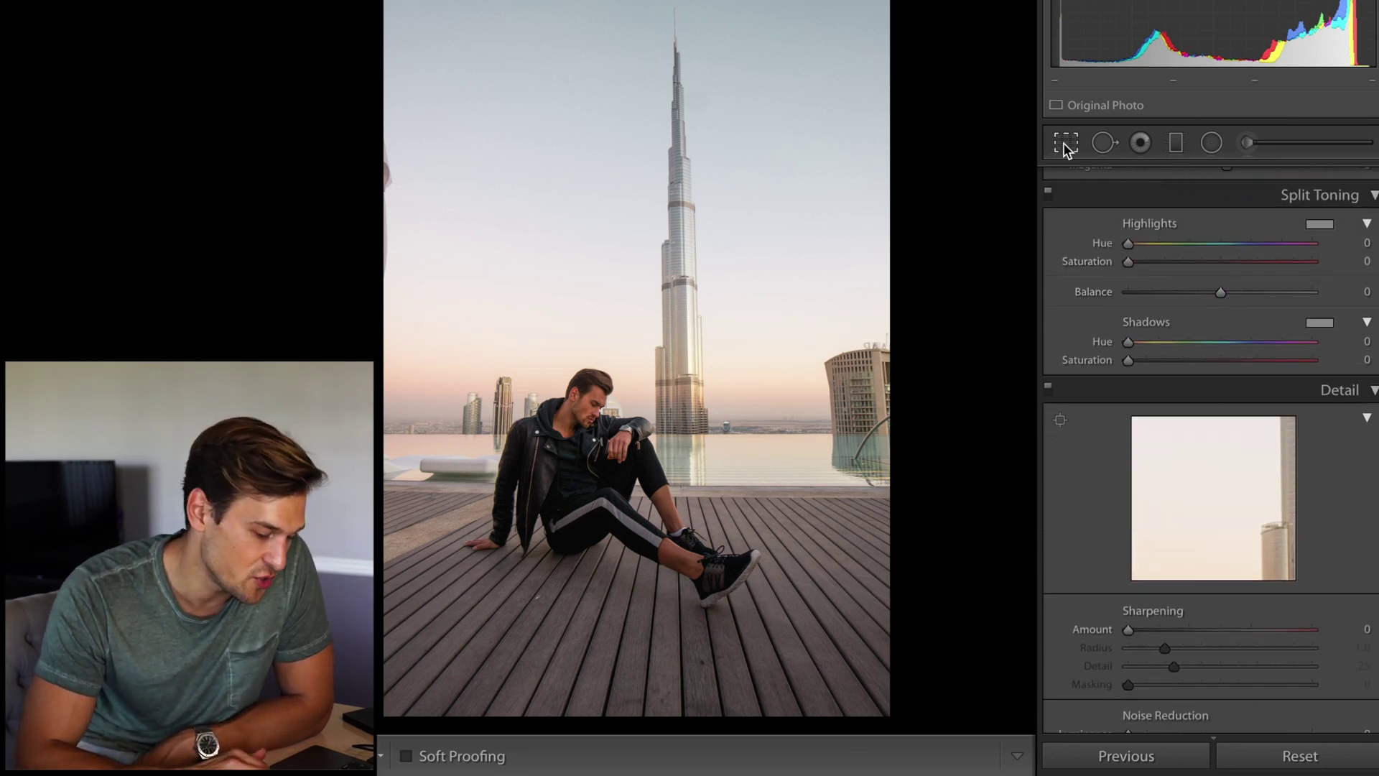
pyautogui.click(1064, 146)
pyautogui.click(1302, 215)
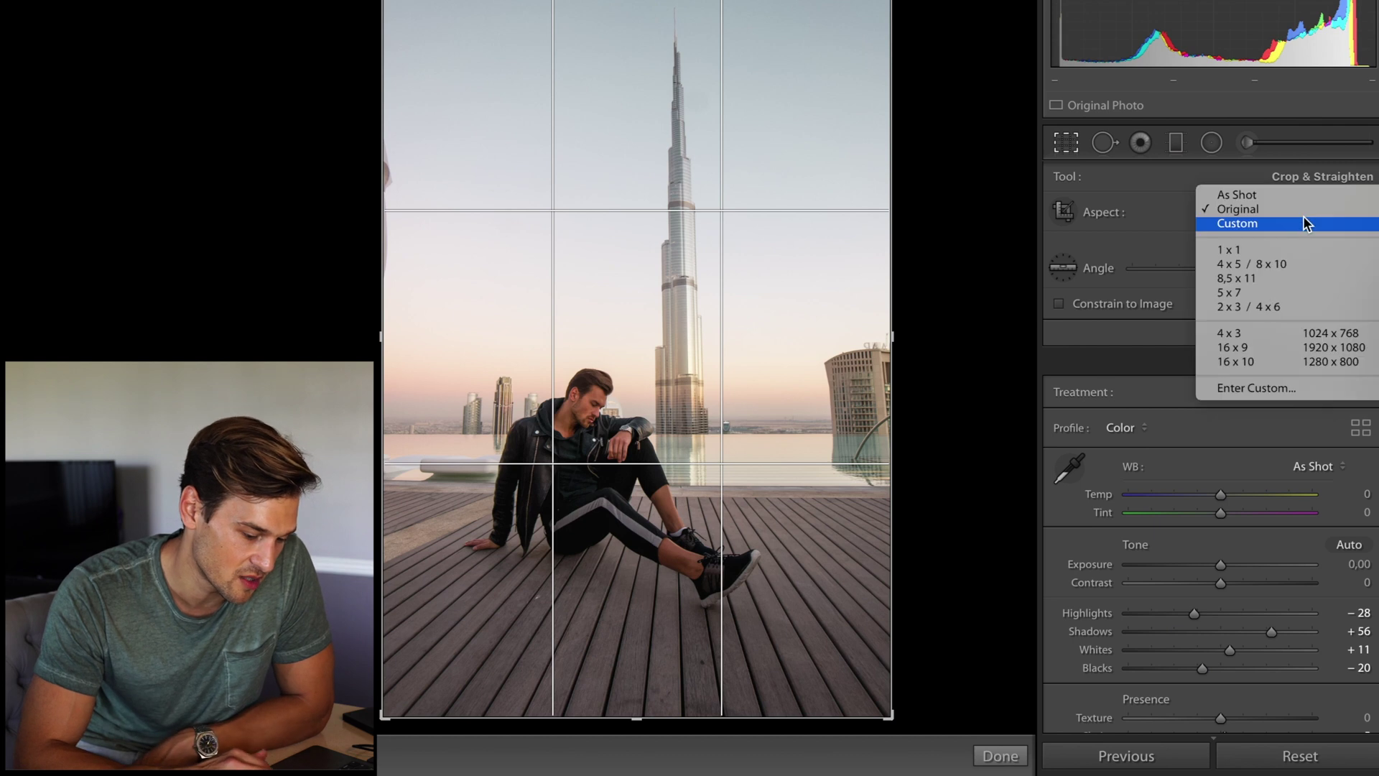
pyautogui.click(1290, 264)
pyautogui.moveTo(682, 389); pyautogui.dragTo(683, 422)
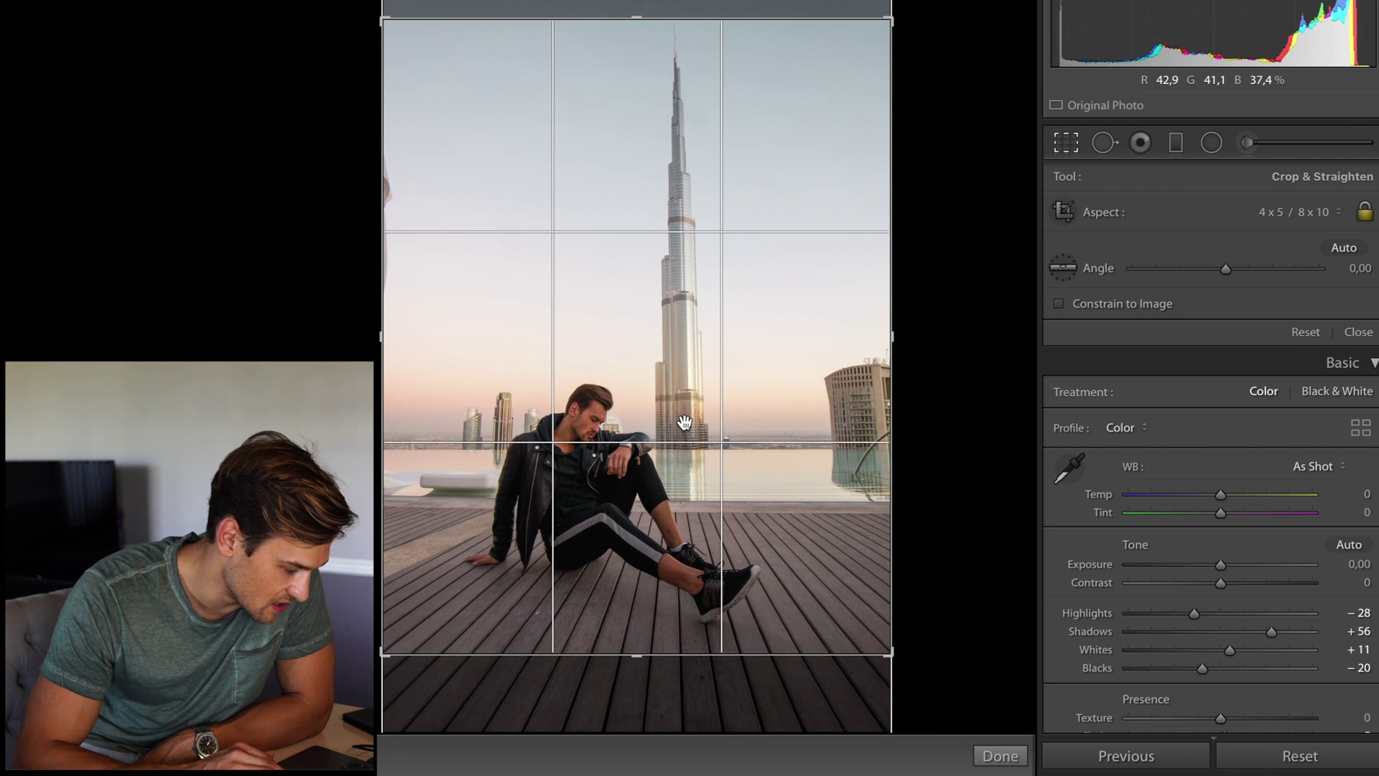
pyautogui.press('Return')
# Step: Split tone the photo with Highlights at hue 38, saturation 5 and Shadows at hue 47, saturation 8
pyautogui.scroll(-10, 1157, 523)
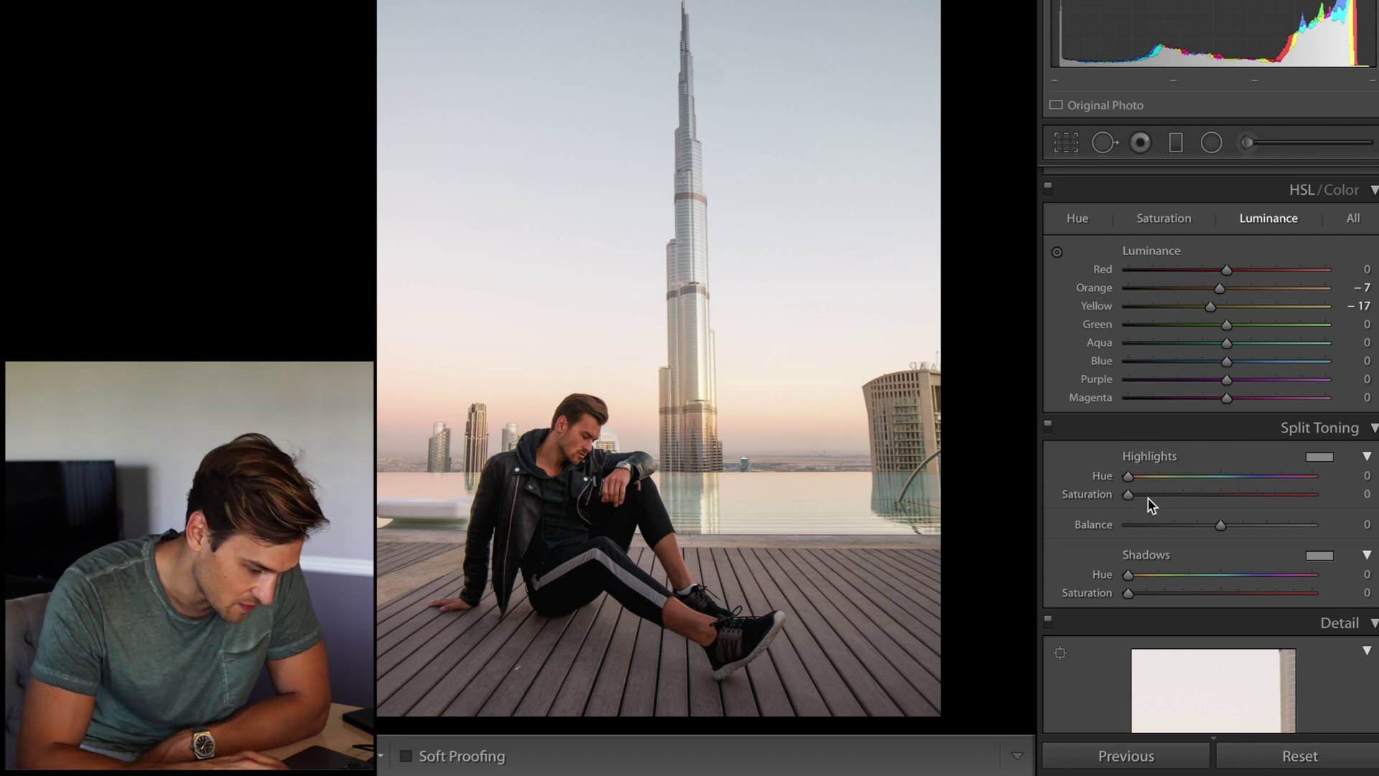
pyautogui.moveTo(1131, 476); pyautogui.dragTo(1148, 479)
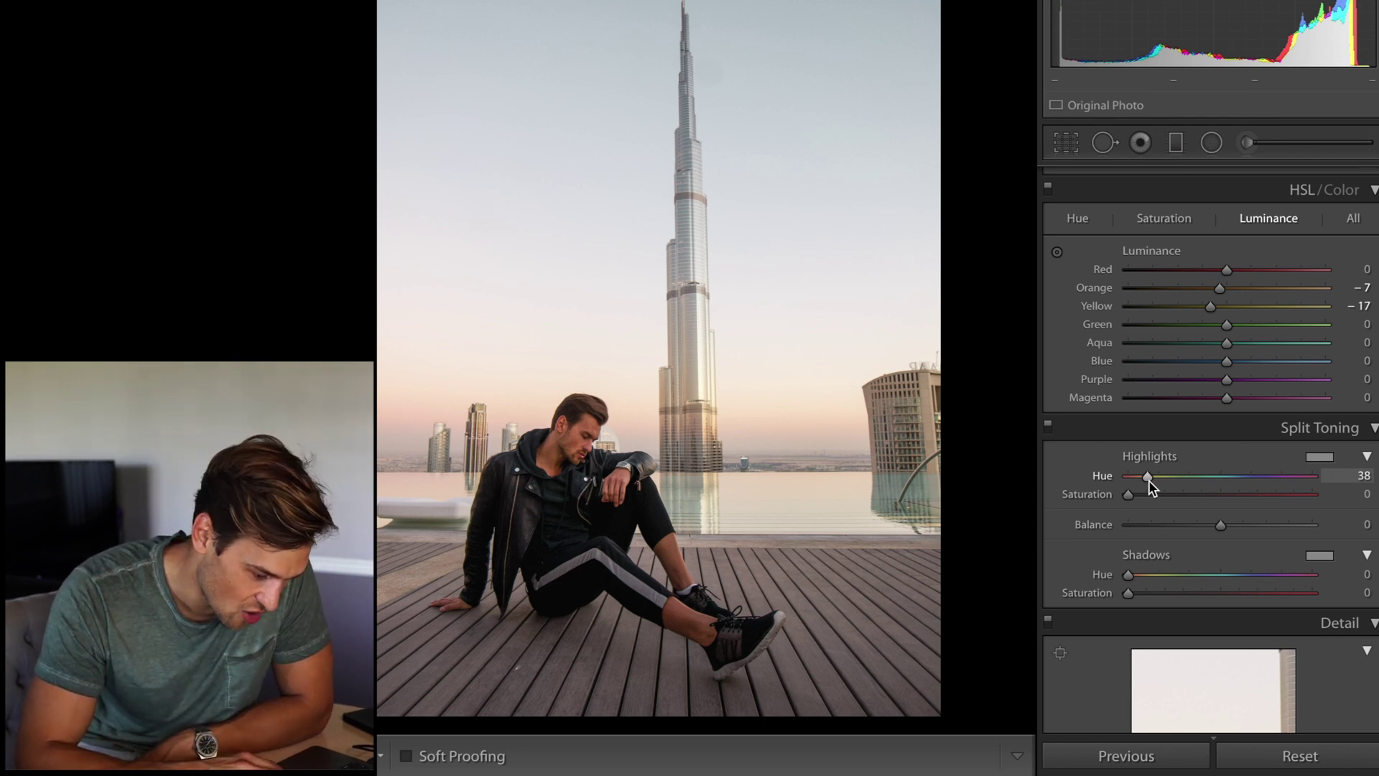
pyautogui.moveTo(1149, 480); pyautogui.dragTo(1135, 494)
pyautogui.moveTo(1128, 574)
pyautogui.mouseDown()
pyautogui.moveTo(1151, 574)
pyautogui.moveTo(1136, 594)
pyautogui.mouseUp()
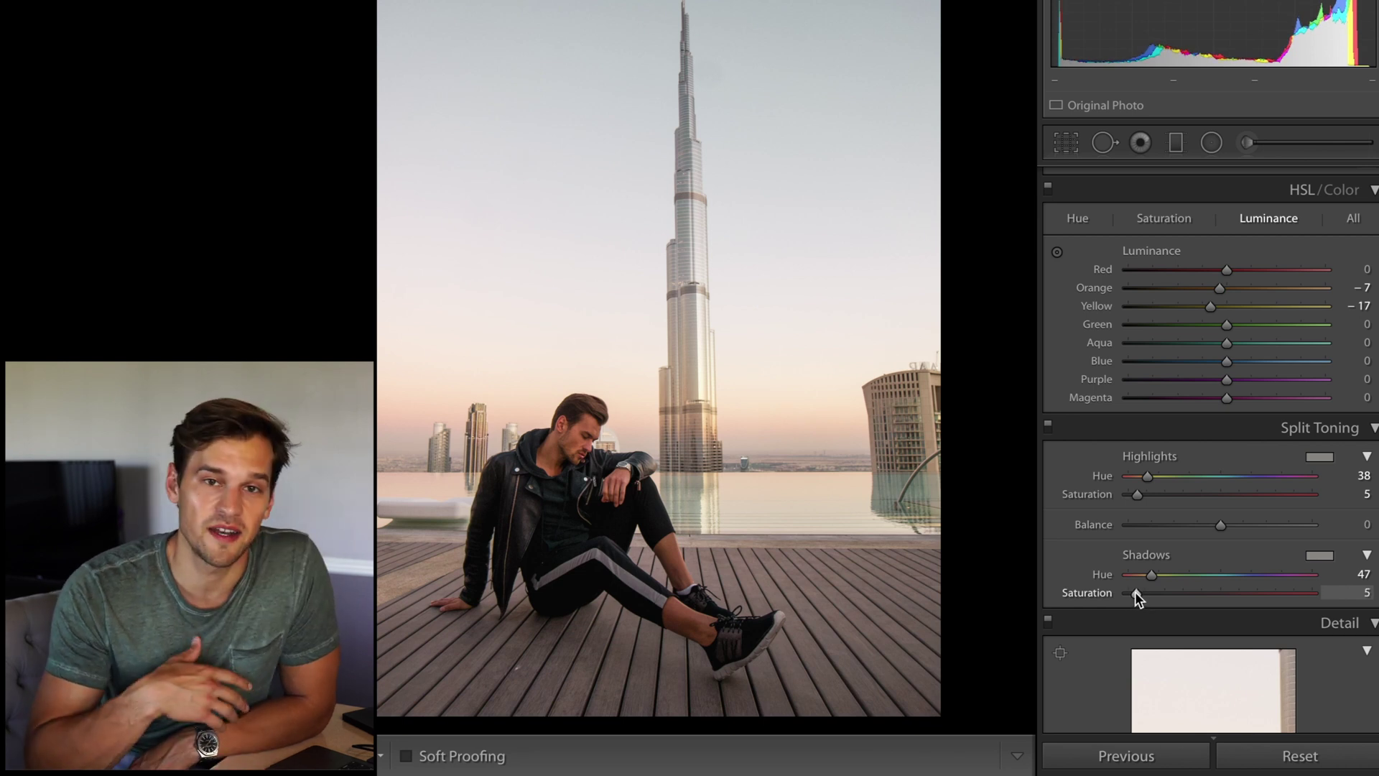
# Step: Set the Sharpening Amount to 129
pyautogui.scroll(-6, 1195, 447)
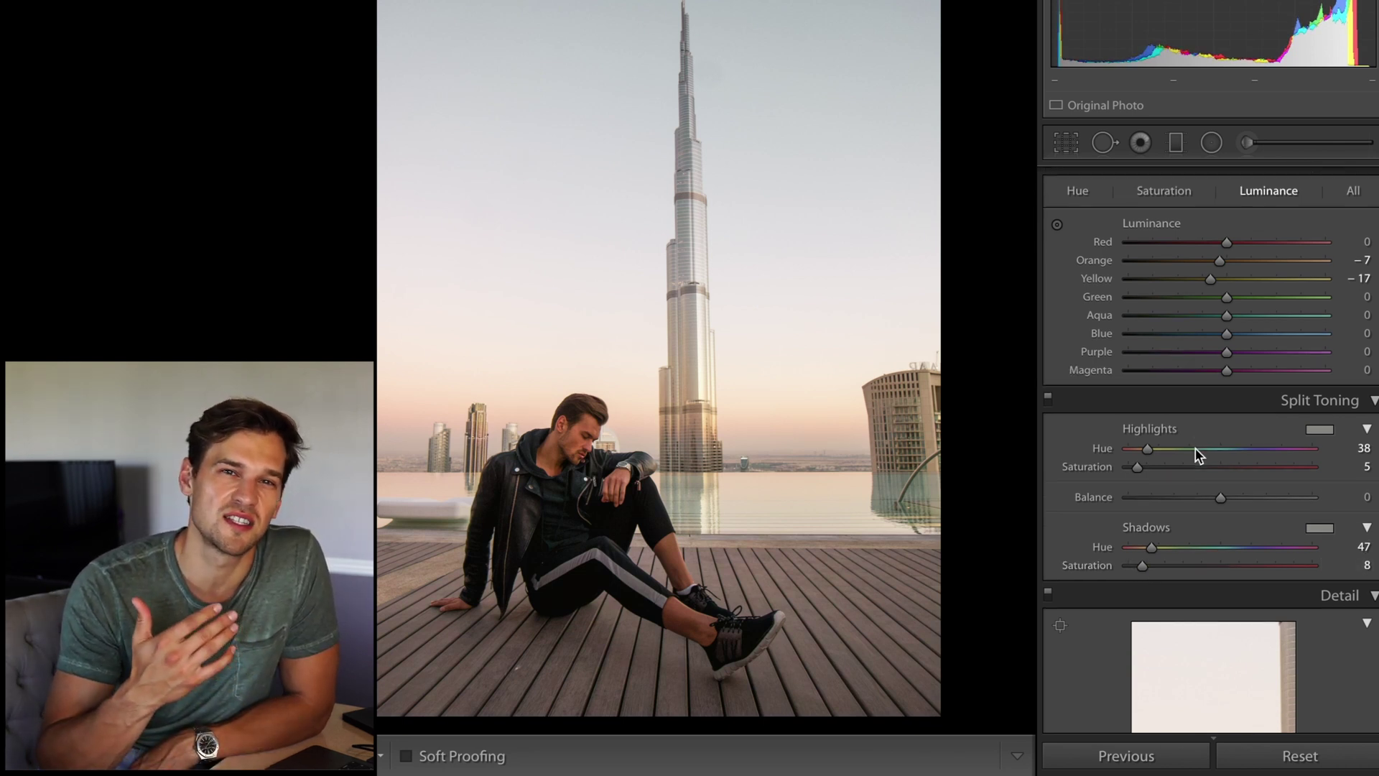
pyautogui.scroll(-2, 1195, 446)
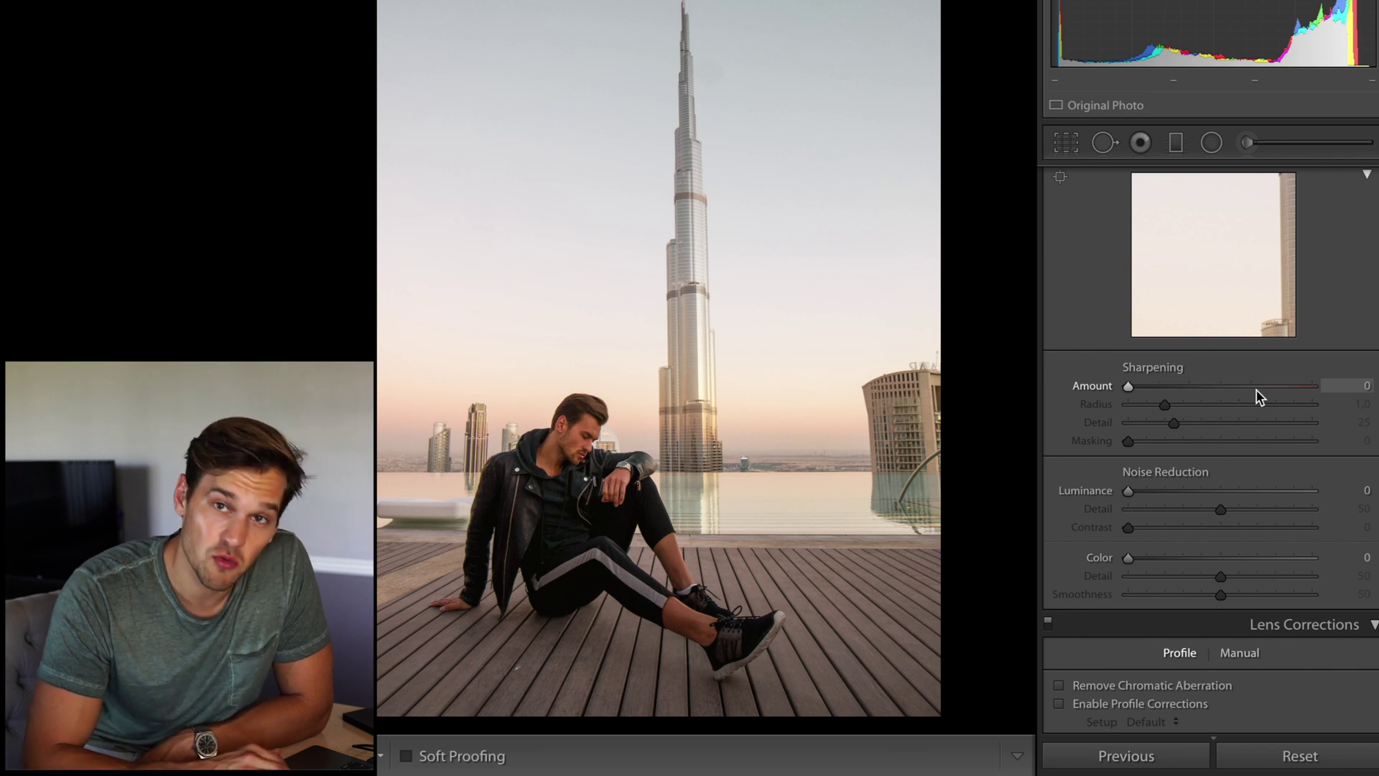
pyautogui.click(1278, 387)
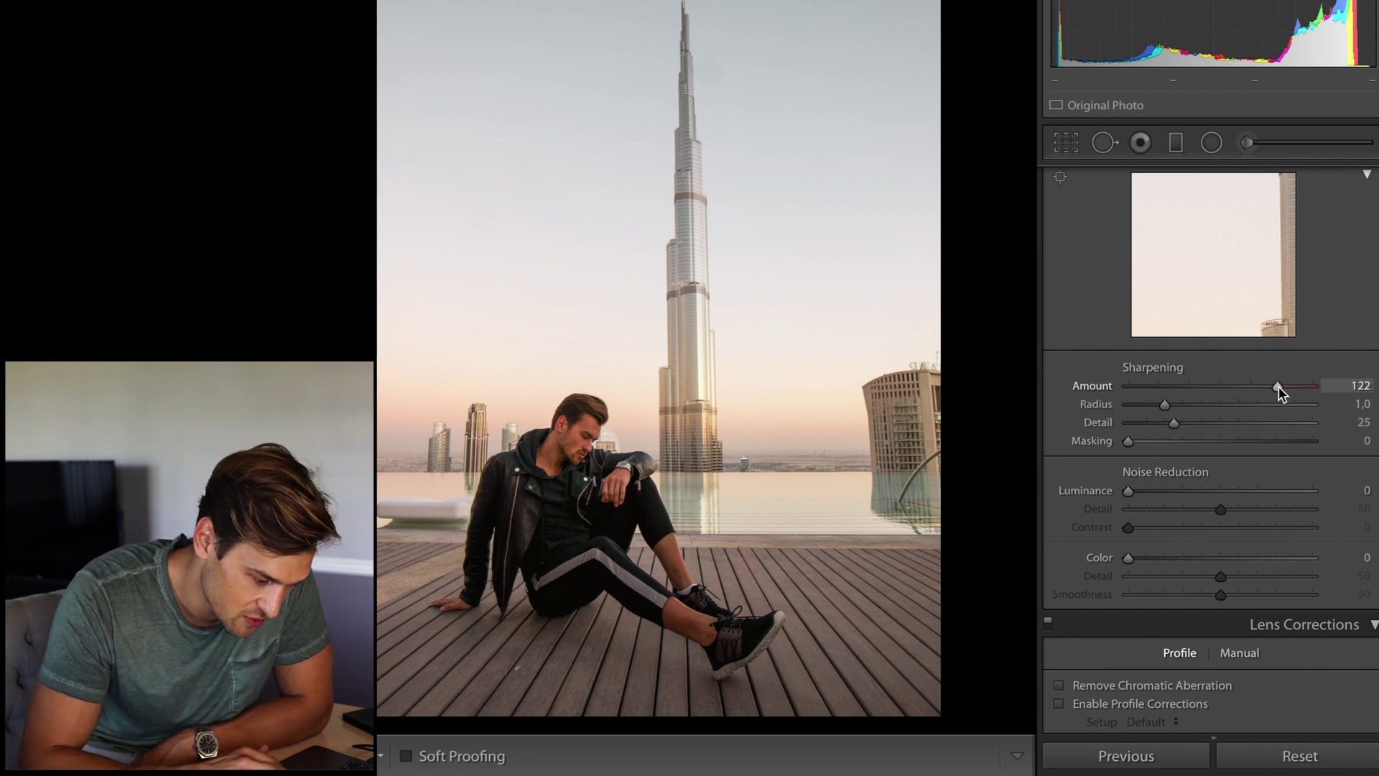
pyautogui.moveTo(1278, 385); pyautogui.dragTo(1286, 386)
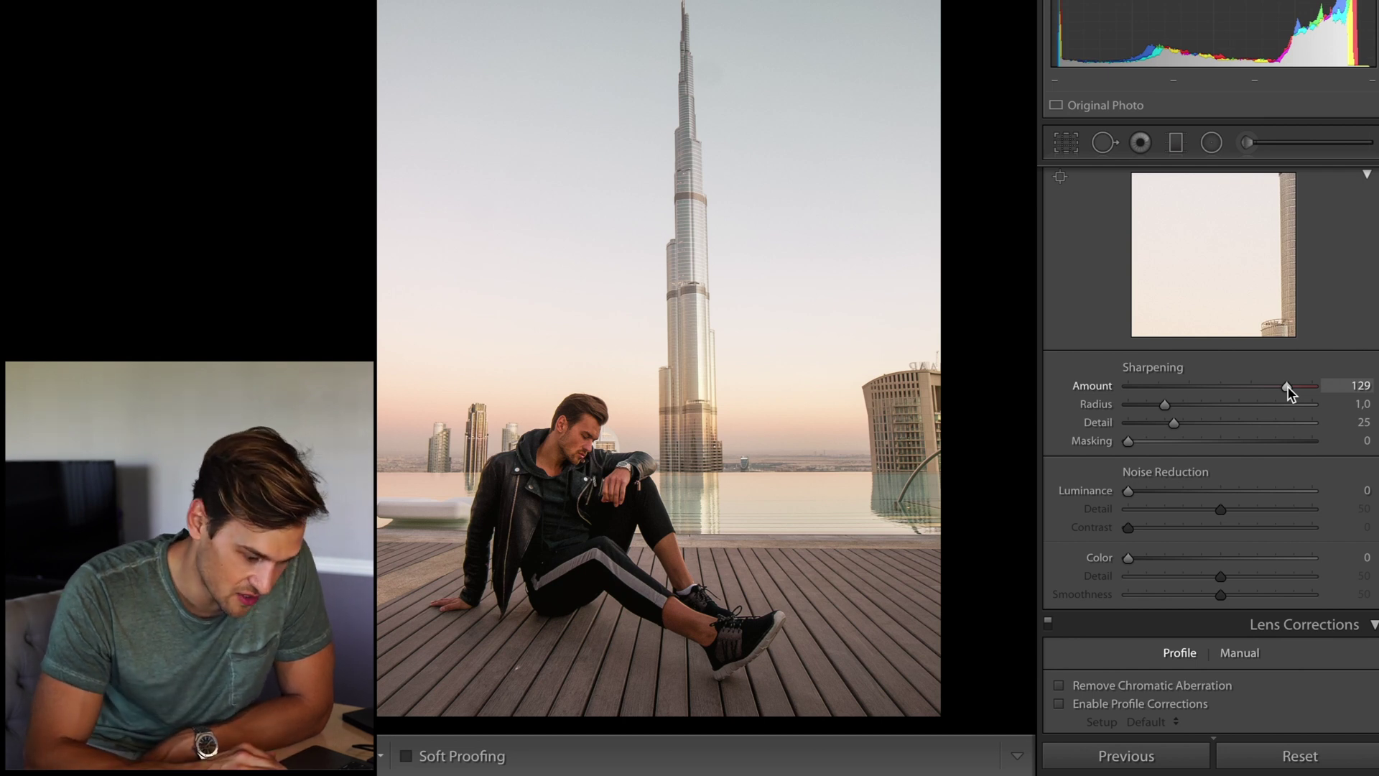
# Step: Raise the Luminance noise reduction into the 70s while checking the man and the tower up close
pyautogui.moveTo(1130, 495); pyautogui.dragTo(1232, 493)
pyautogui.click(585, 440)
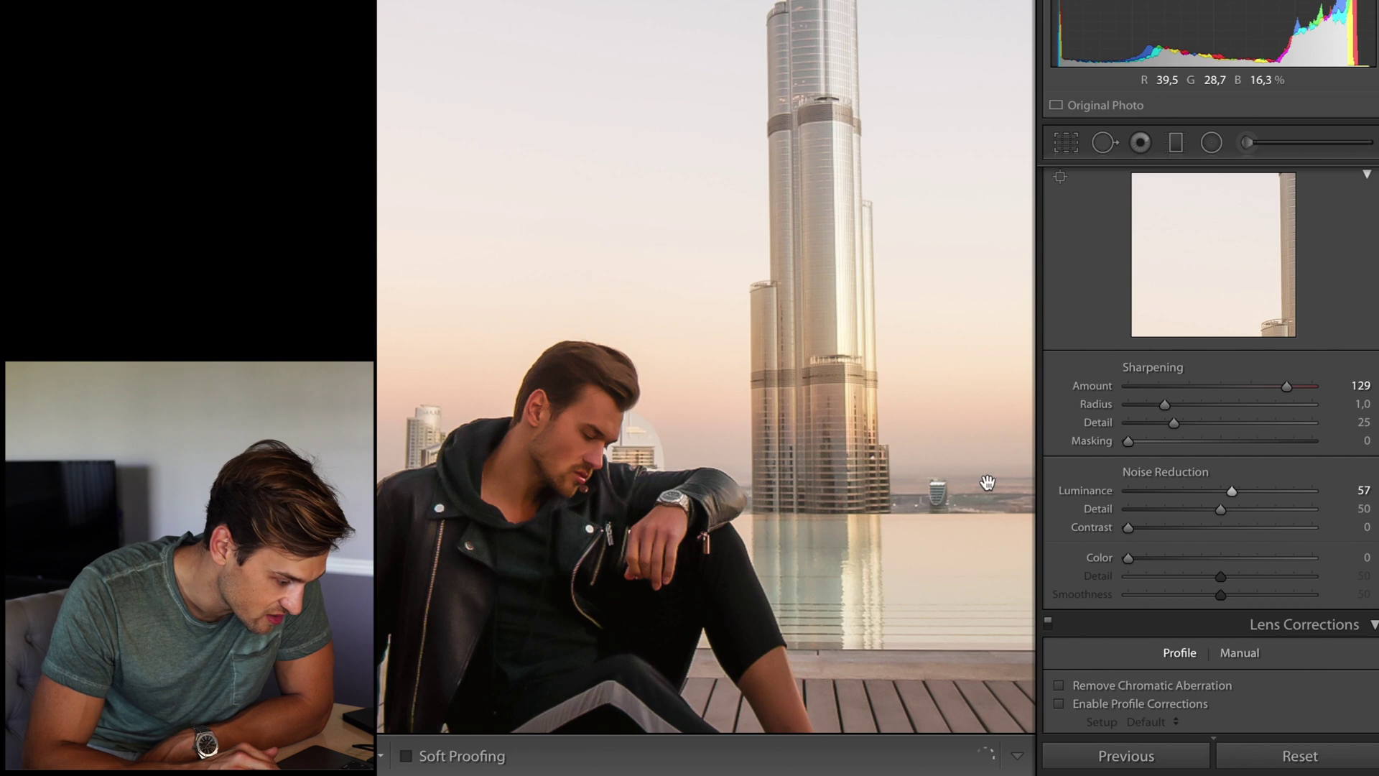
pyautogui.moveTo(954, 468); pyautogui.dragTo(979, 376)
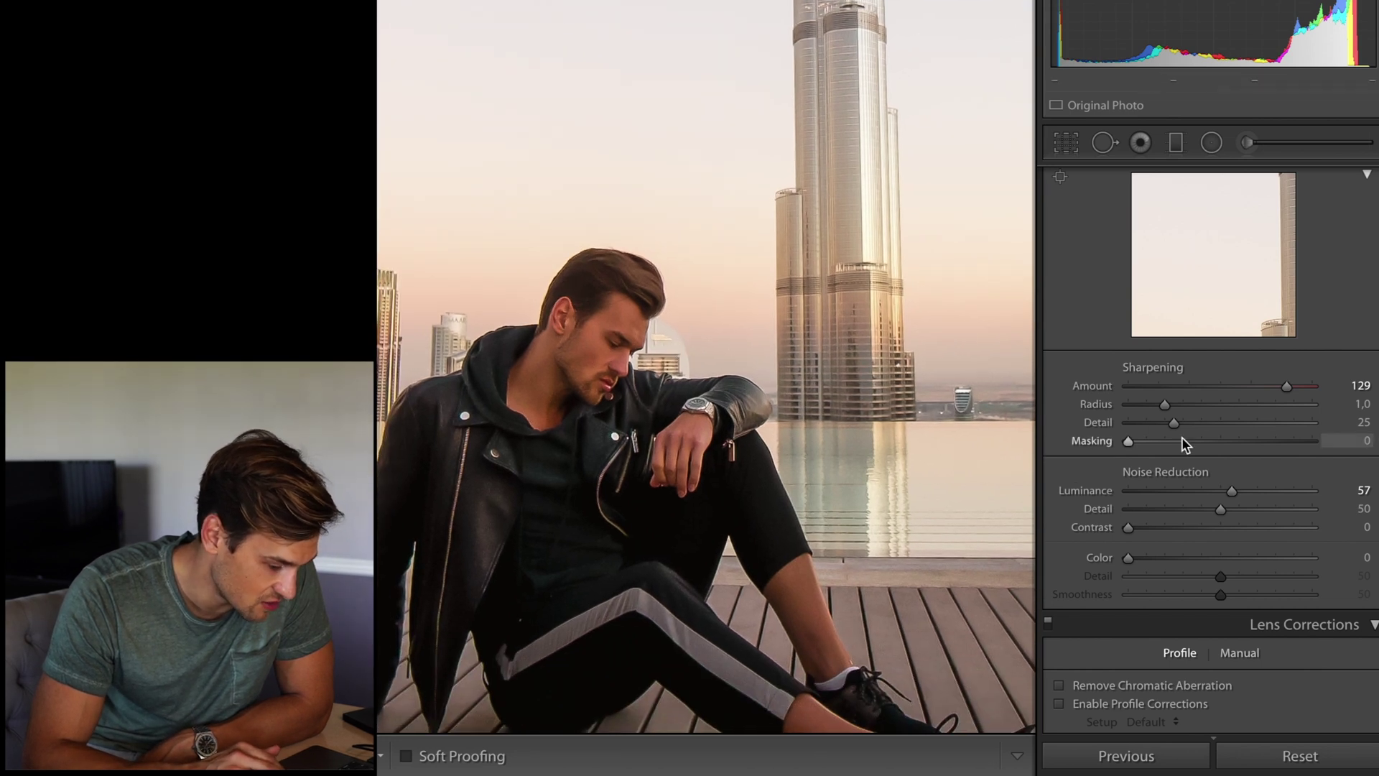
pyautogui.moveTo(1232, 491); pyautogui.dragTo(1261, 491)
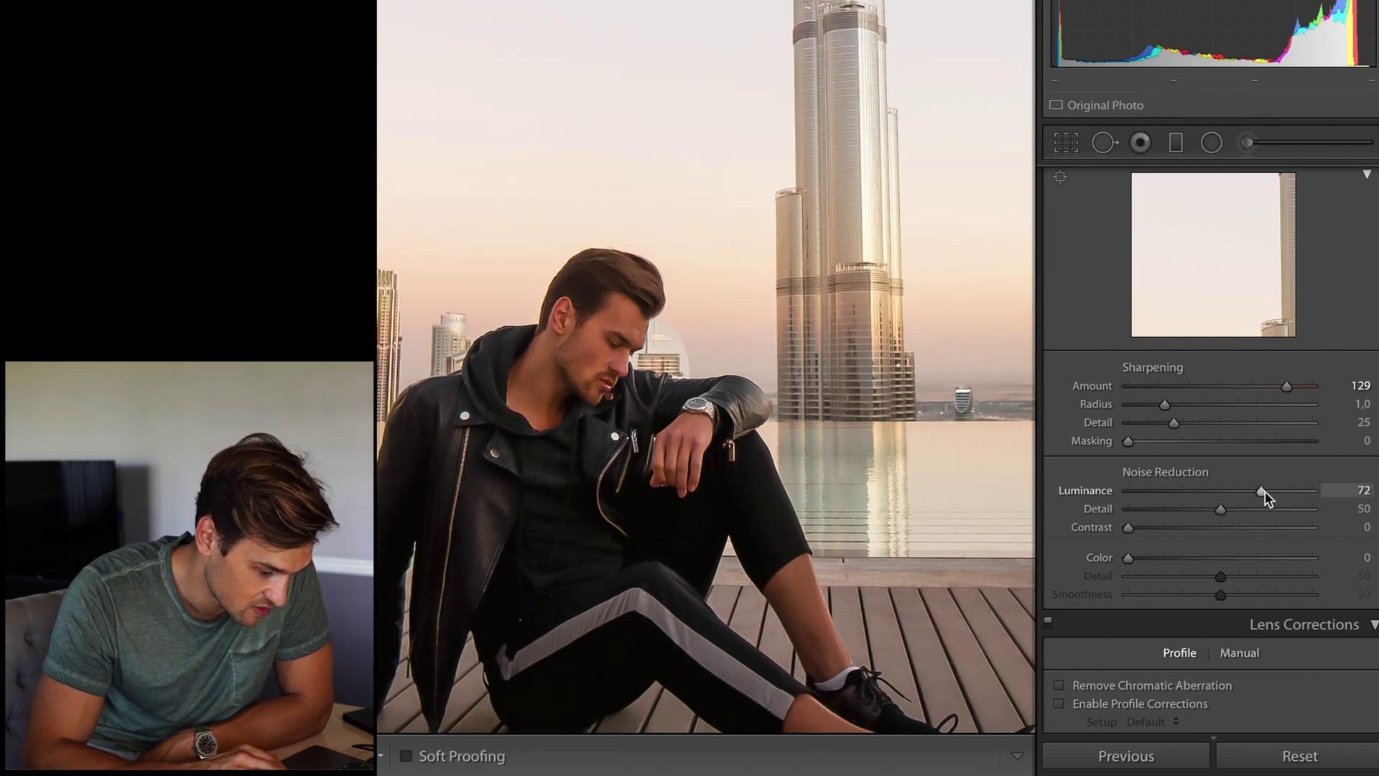
pyautogui.moveTo(1267, 490); pyautogui.dragTo(1269, 492)
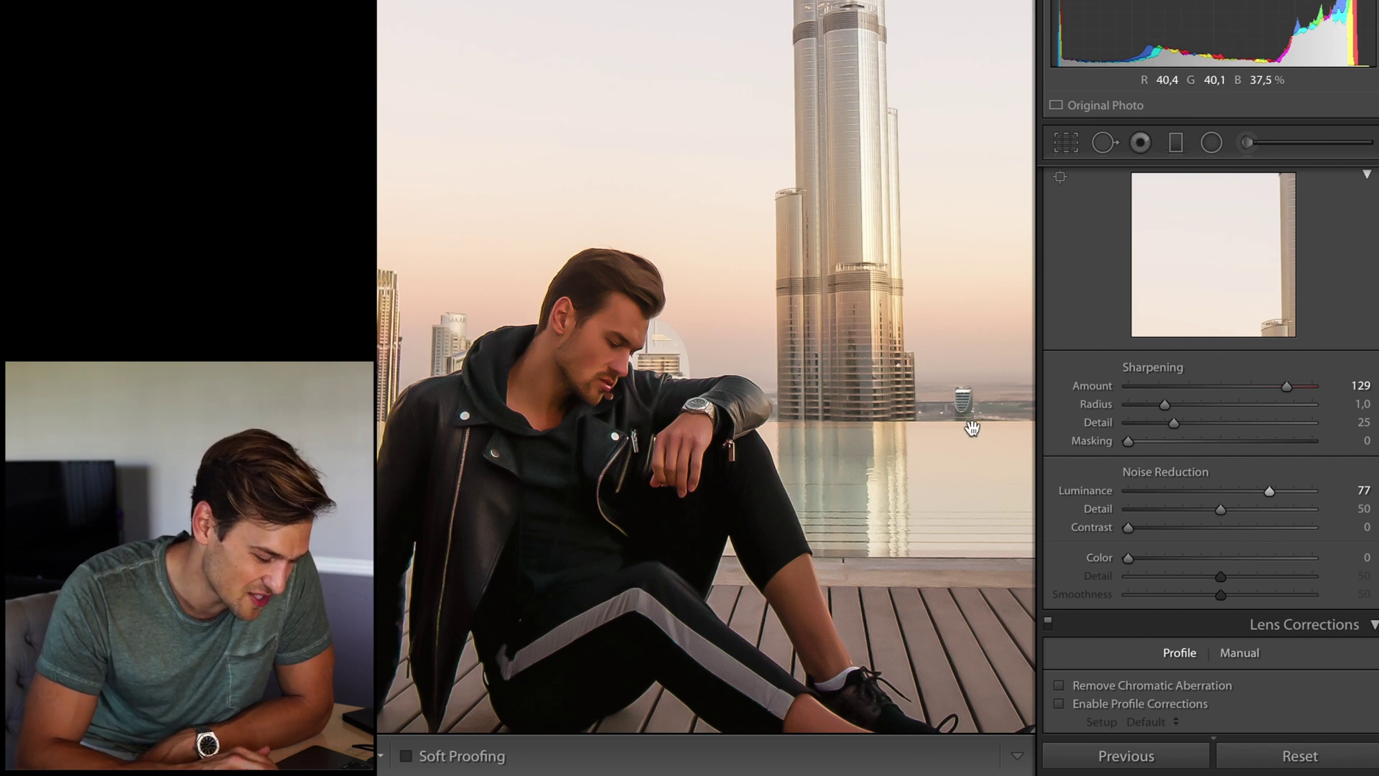
pyautogui.moveTo(1265, 493); pyautogui.dragTo(1261, 491)
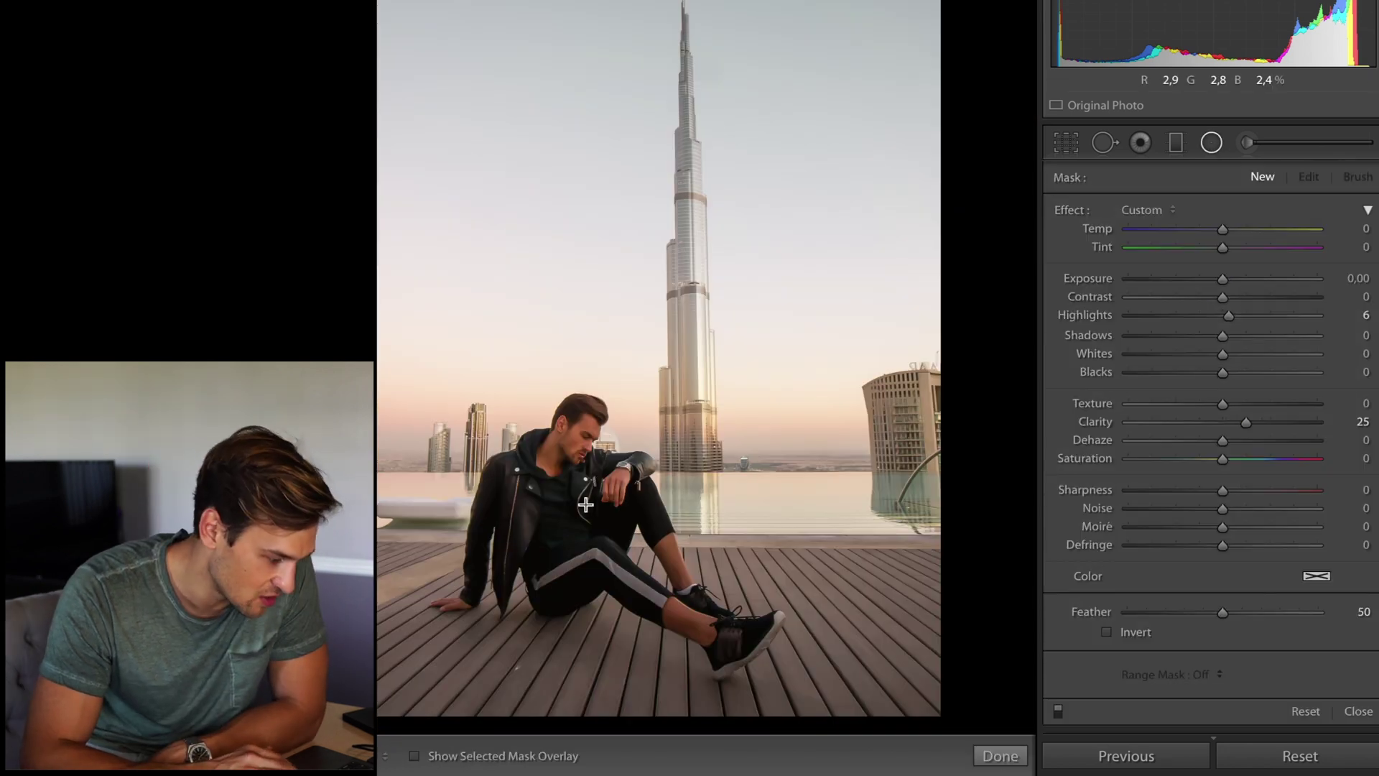
# Step: Draw a large radial filter around the seated man, enlarge it slightly, and leave it uninverted with its effect sliders at zero
pyautogui.moveTo(559, 481)
pyautogui.mouseDown()
pyautogui.moveTo(761, 694)
pyautogui.moveTo(877, 601)
pyautogui.mouseUp()
pyautogui.click(1106, 632)
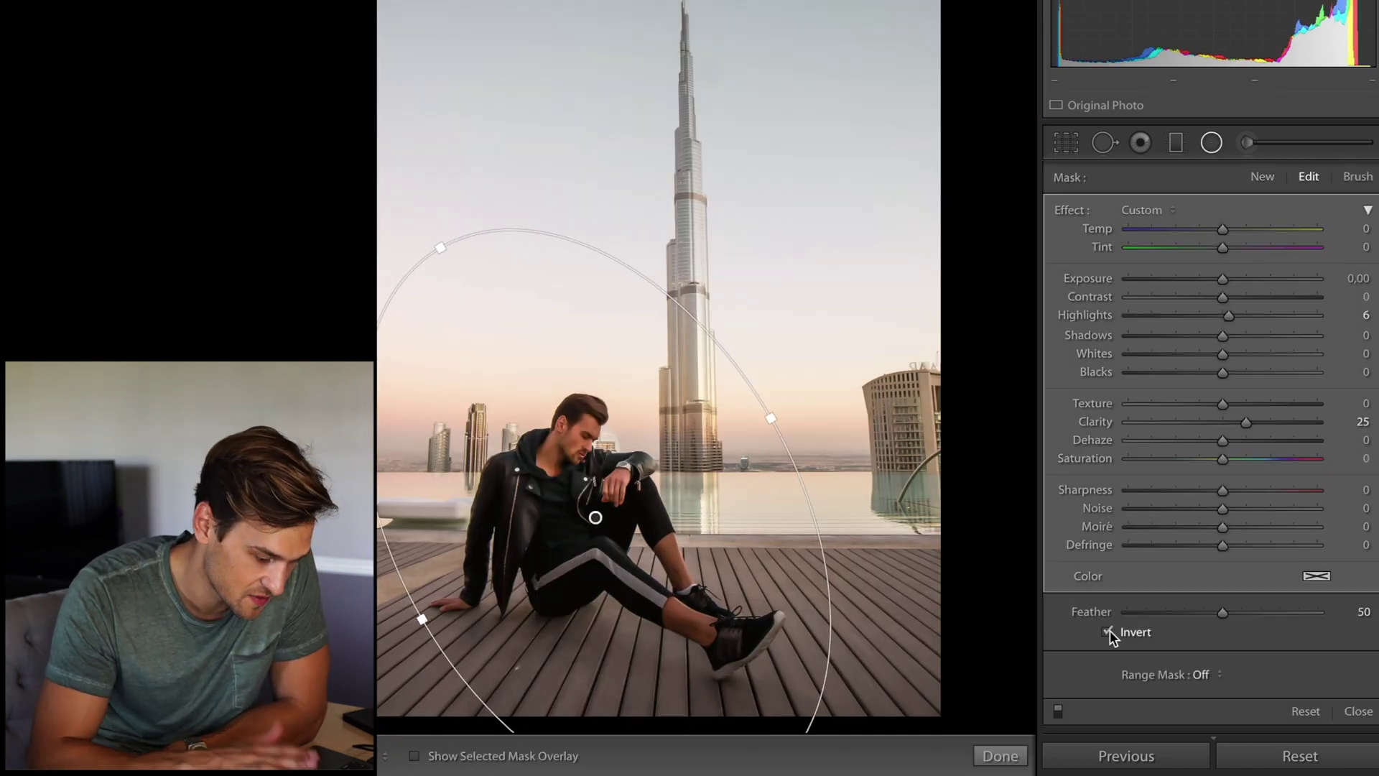
pyautogui.click(1106, 632)
pyautogui.press('o')
pyautogui.moveTo(434, 243); pyautogui.dragTo(425, 223)
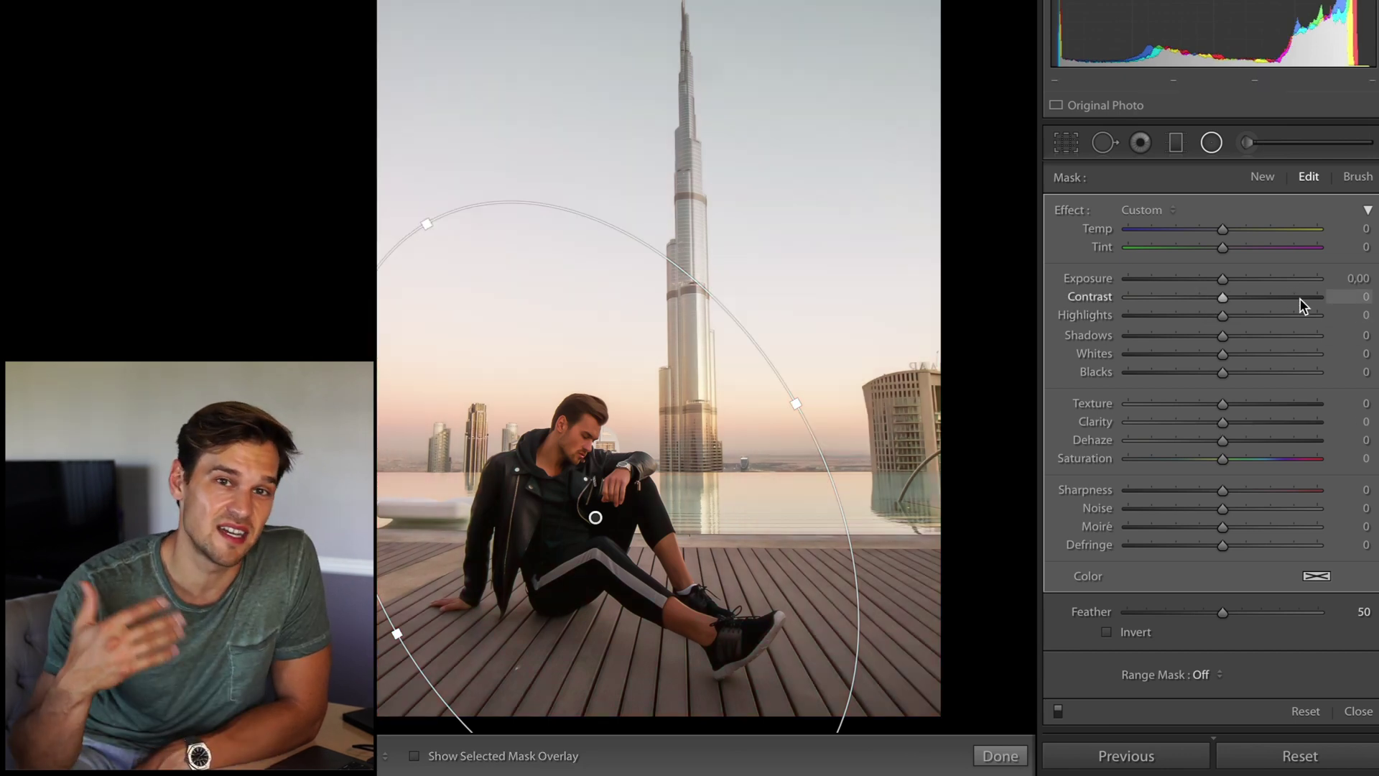
# Step: Set the radial filter's Contrast to 92 and Highlights to −69
pyautogui.click(1299, 298)
pyautogui.moveTo(1298, 296); pyautogui.dragTo(1312, 299)
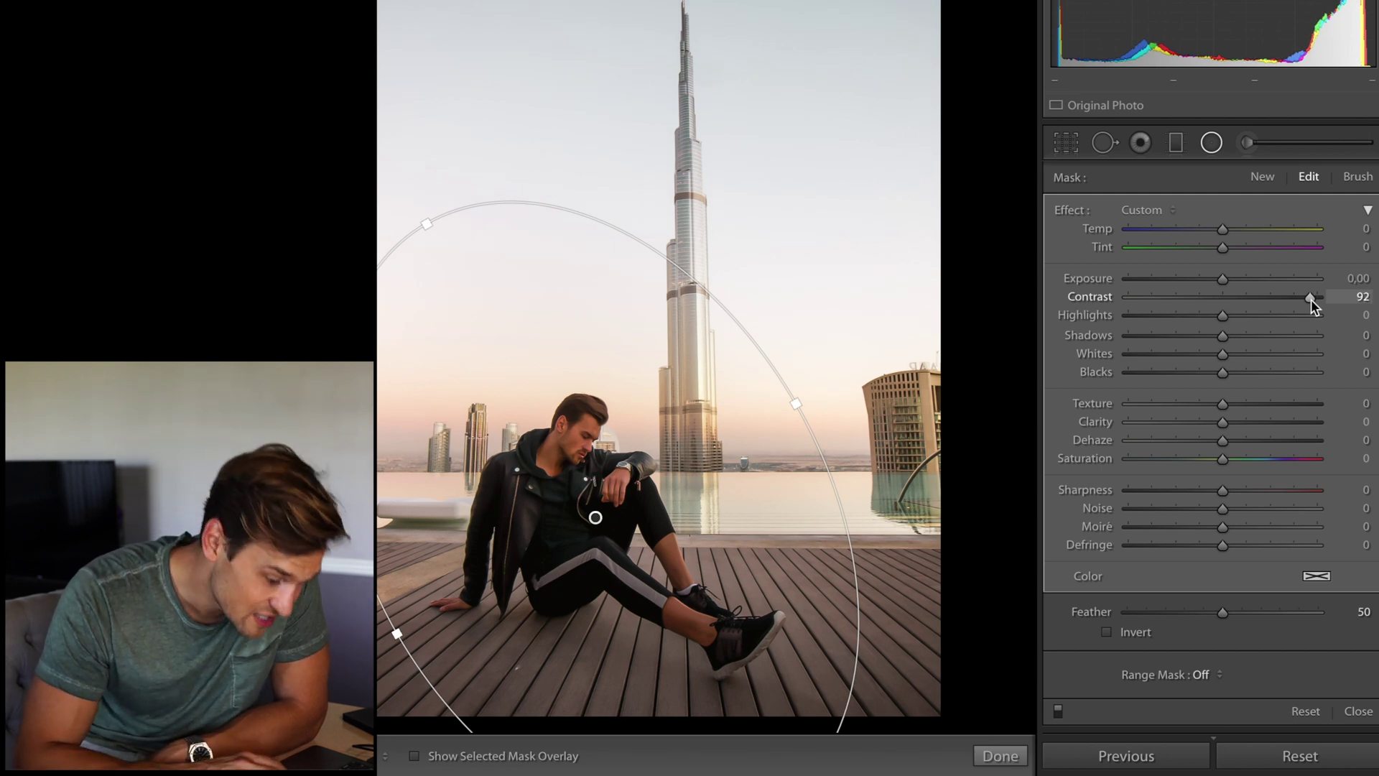
pyautogui.click(1191, 313)
pyautogui.moveTo(1192, 313); pyautogui.dragTo(1157, 312)
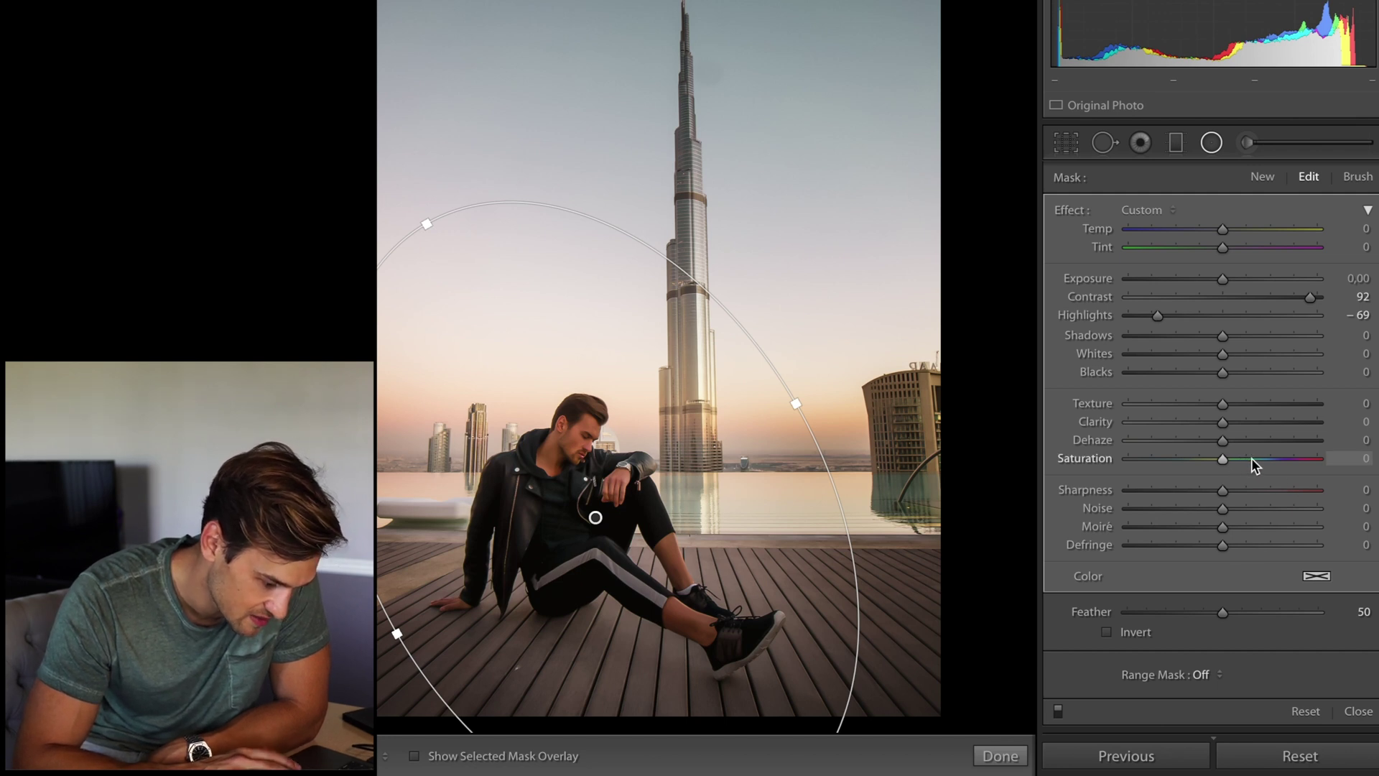
# Step: Clone clean sky over the distracting object at the photo's left edge using a size 79 spot removal brush
pyautogui.moveTo(1250, 458); pyautogui.dragTo(1248, 459)
pyautogui.scroll(-10, 1050, 245)
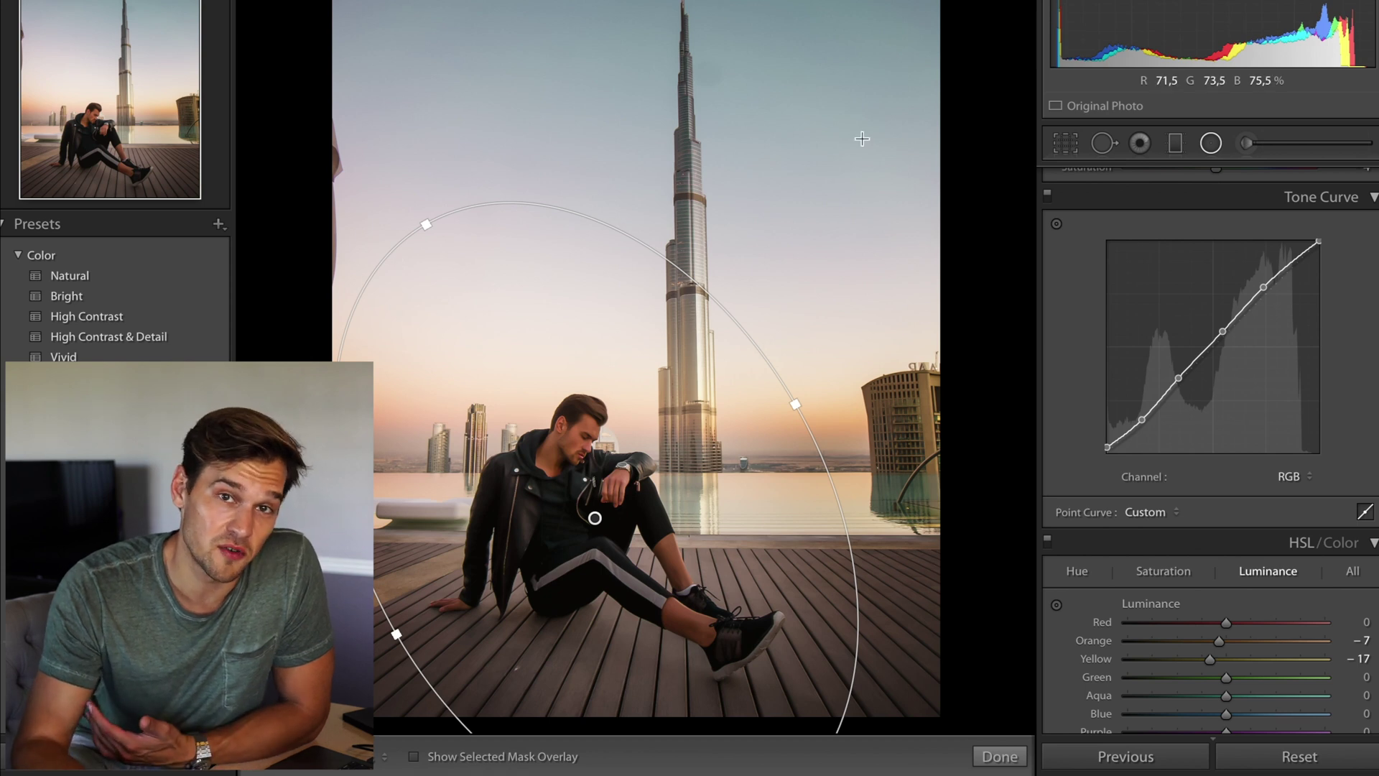
pyautogui.click(1093, 149)
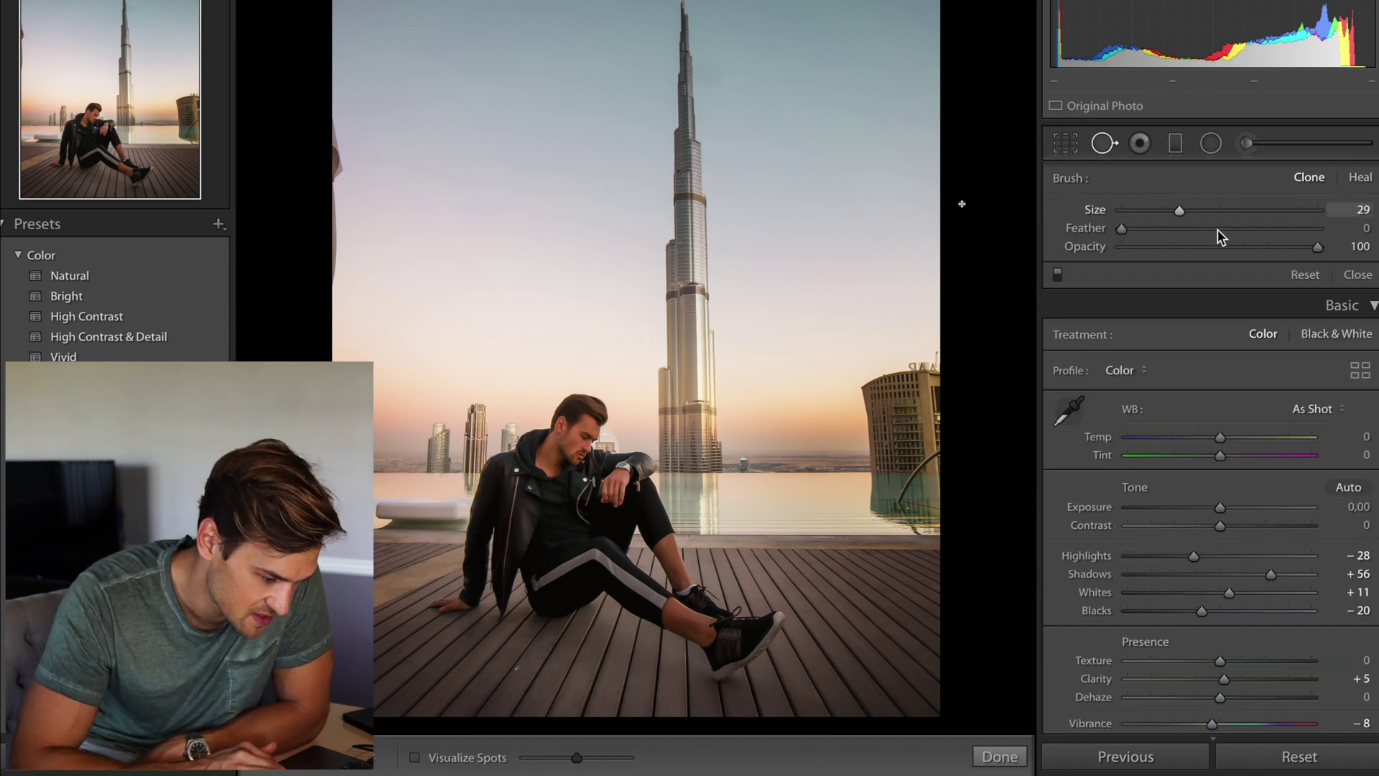
pyautogui.click(1205, 209)
pyautogui.moveTo(1250, 212); pyautogui.dragTo(1276, 222)
pyautogui.moveTo(334, 133); pyautogui.dragTo(350, 291)
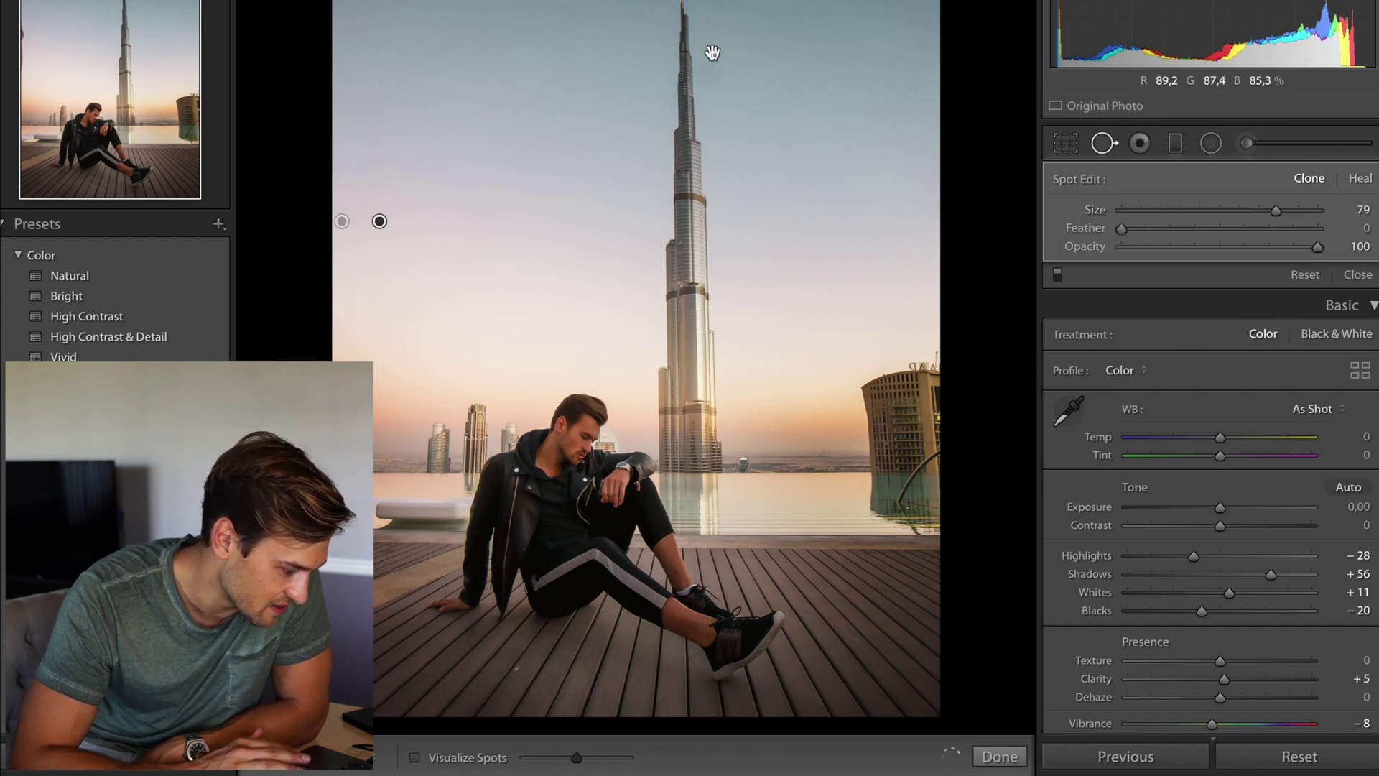
pyautogui.click(711, 53)
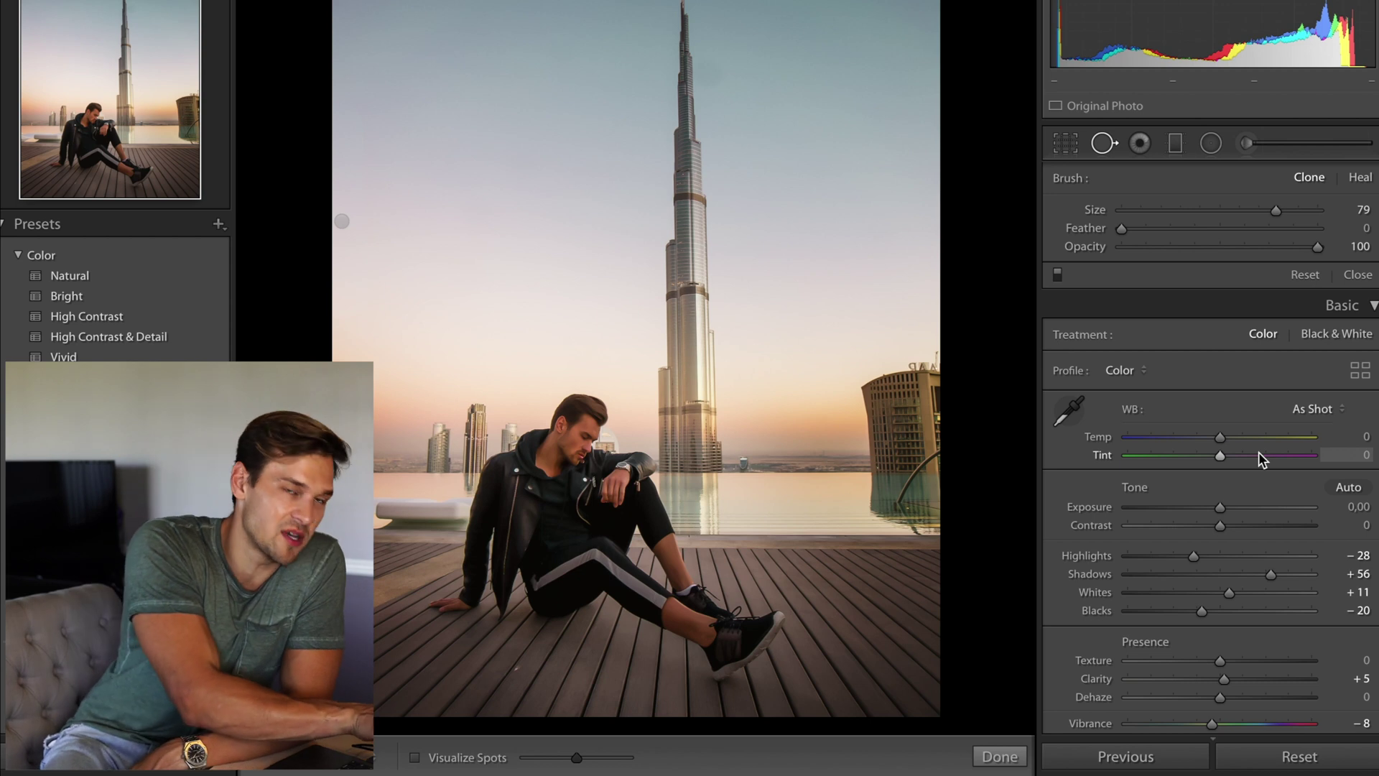
# Step: Reset all edits on the Burj Khalifa photo and apply the INSTALOOK user preset
pyautogui.click(1300, 756)
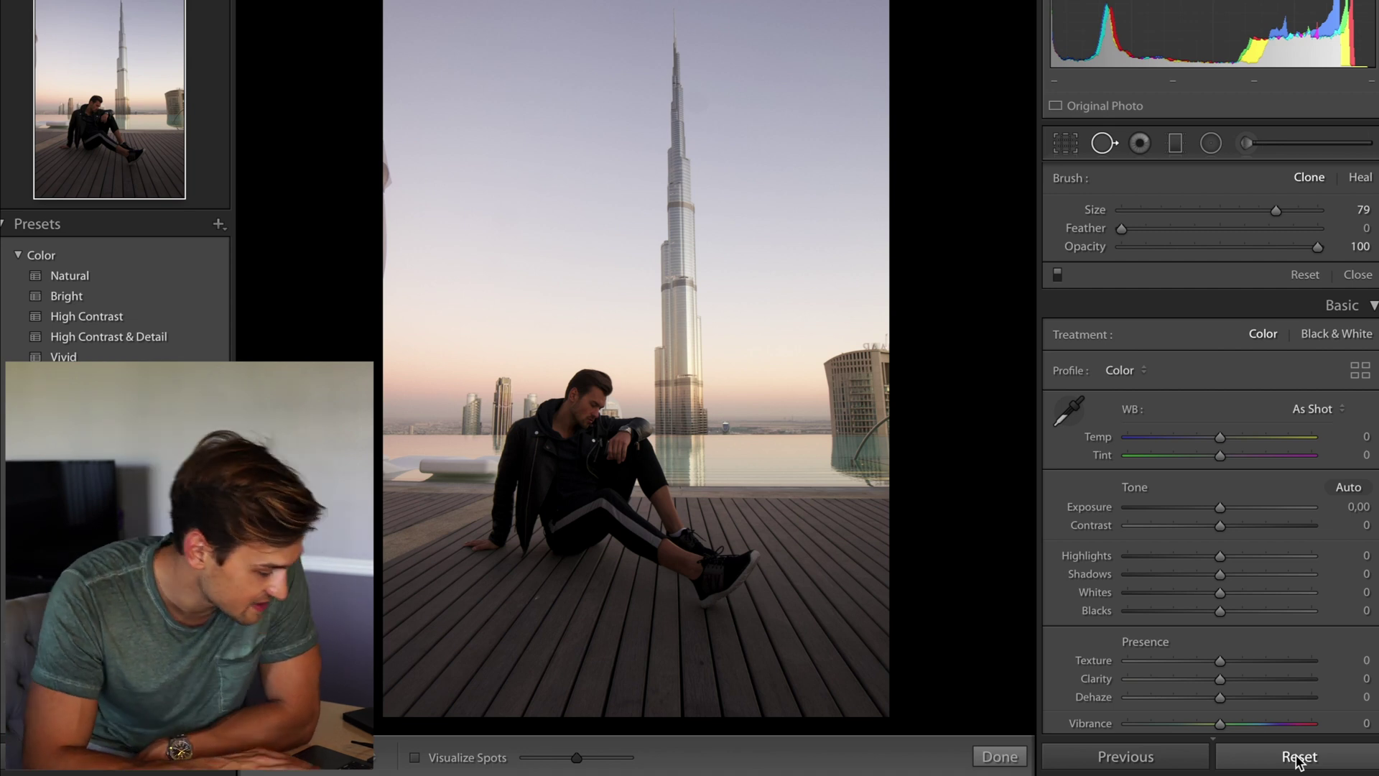
pyautogui.scroll(-10, 93, 583)
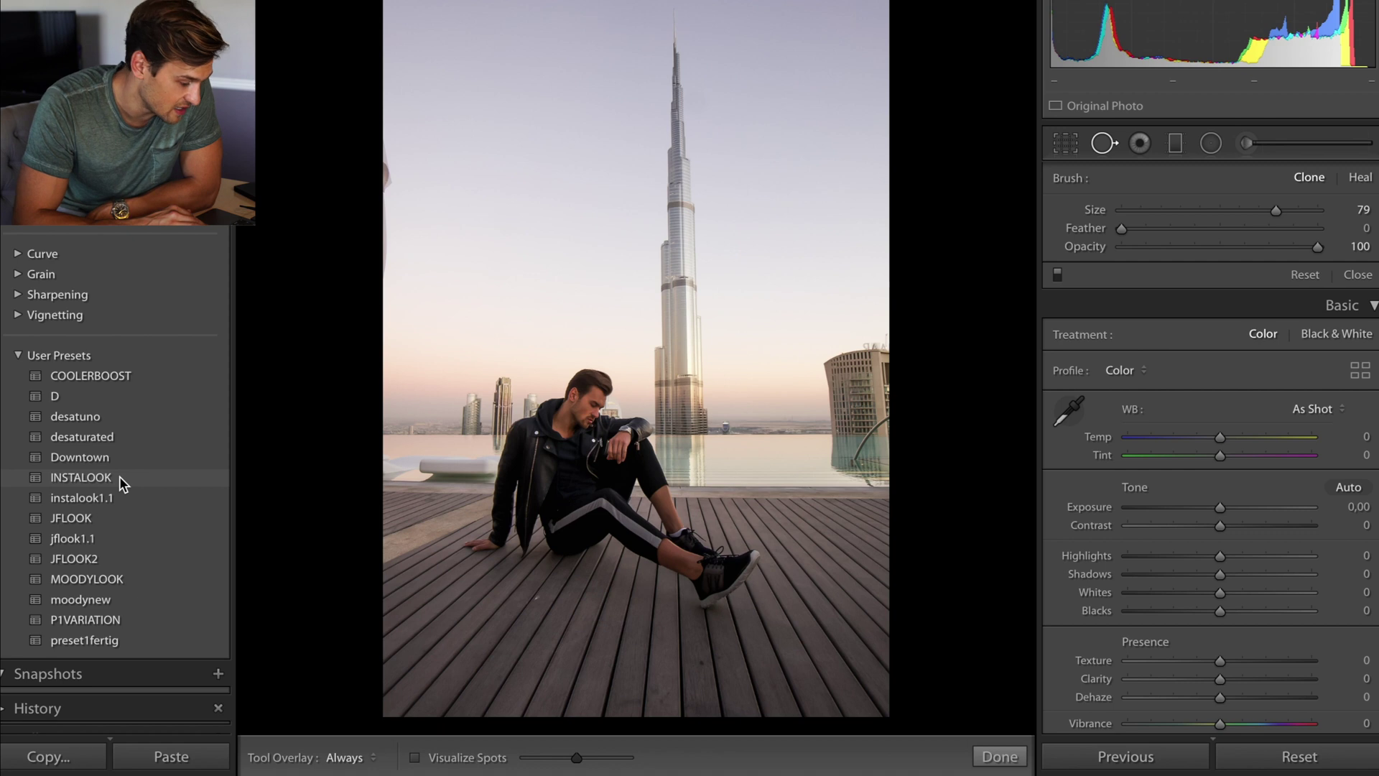
pyautogui.click(119, 476)
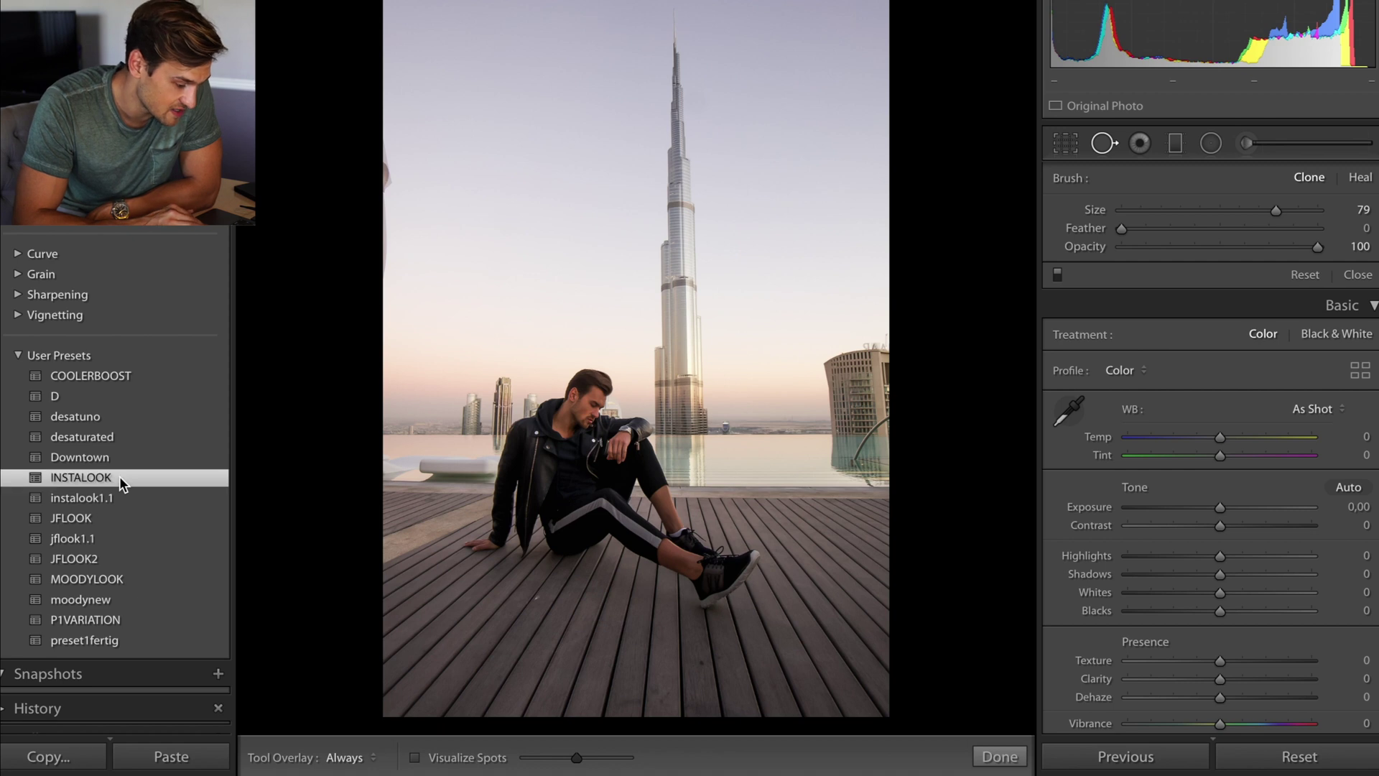
# Step: Crop the photo to 4 x 5 and shift it slightly downward within the frame
pyautogui.click(1065, 146)
pyautogui.click(1307, 203)
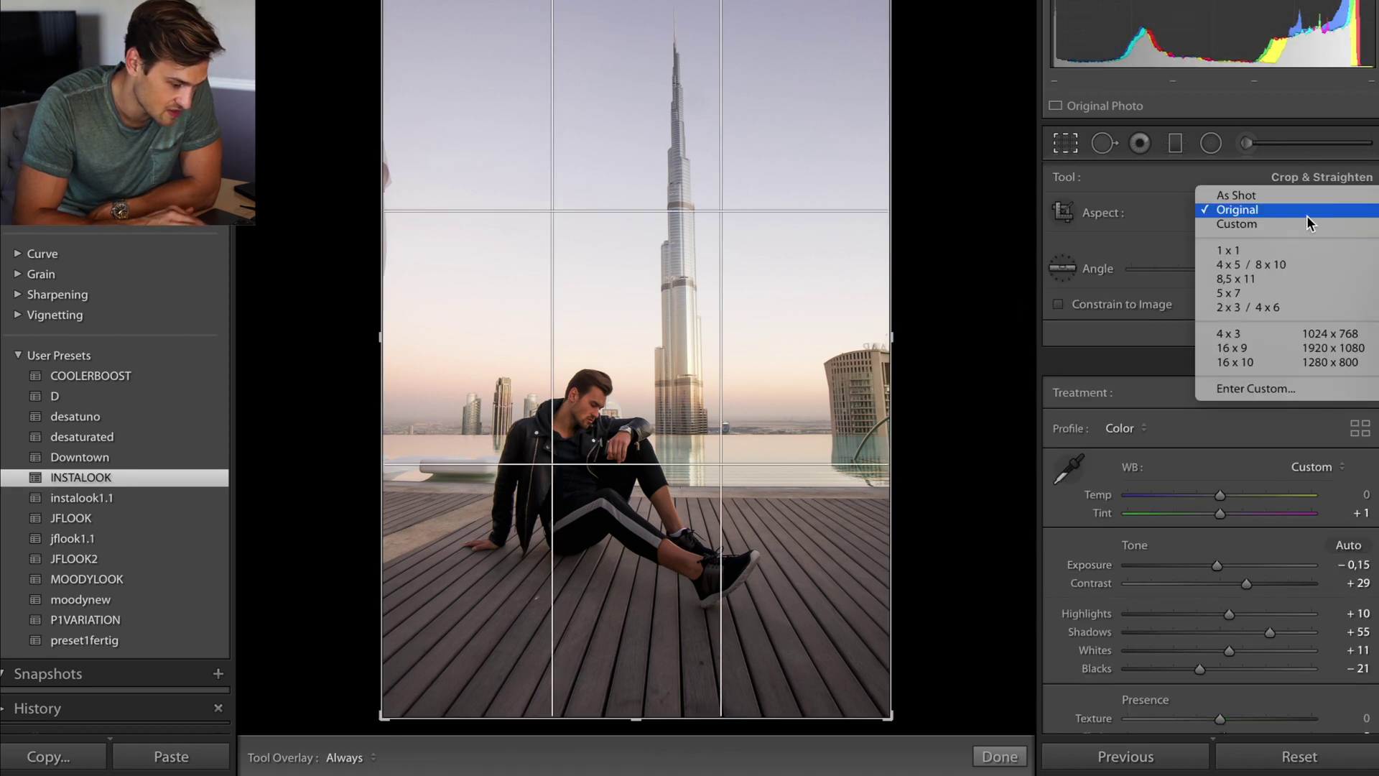
pyautogui.click(1294, 264)
pyautogui.moveTo(612, 366); pyautogui.dragTo(612, 386)
pyautogui.press('Return')
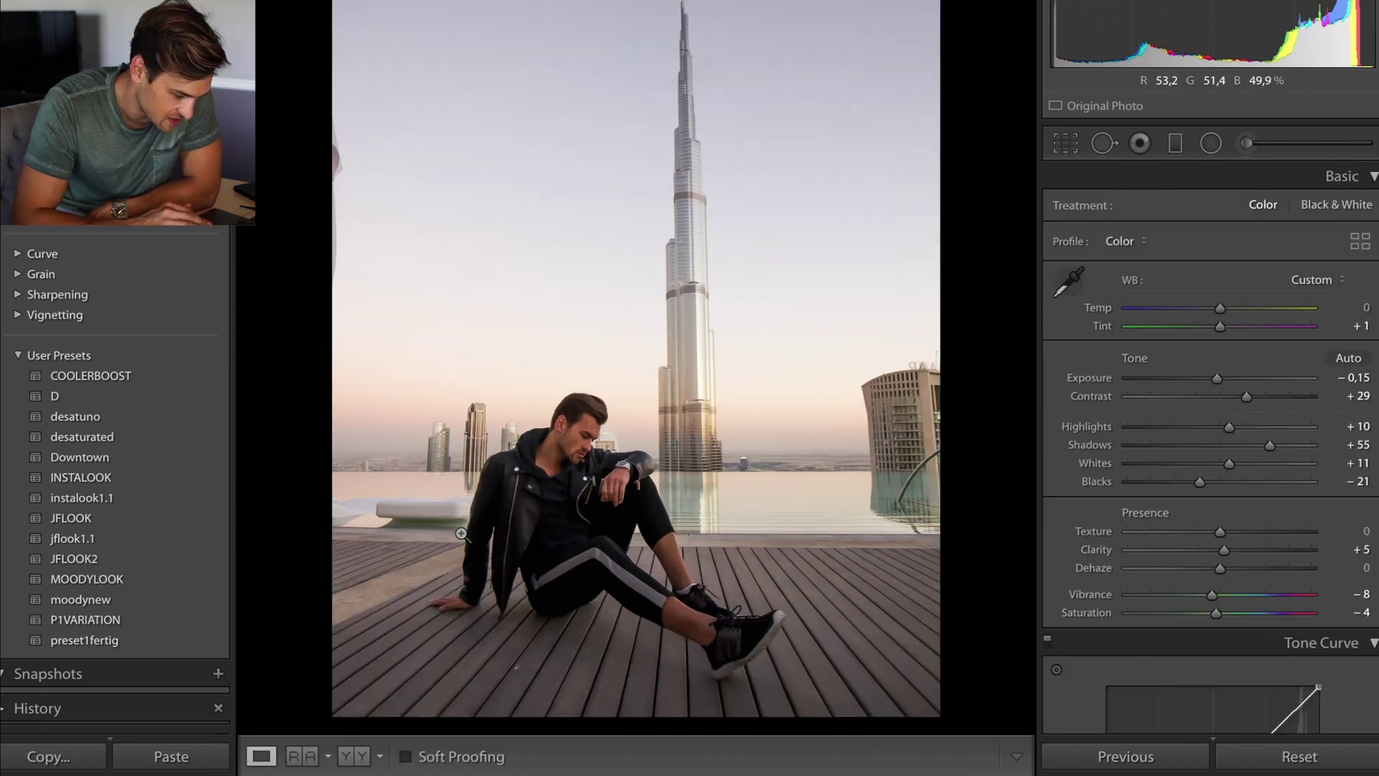
pyautogui.click(1299, 753)
pyautogui.hotkey('ctrl', 'z')
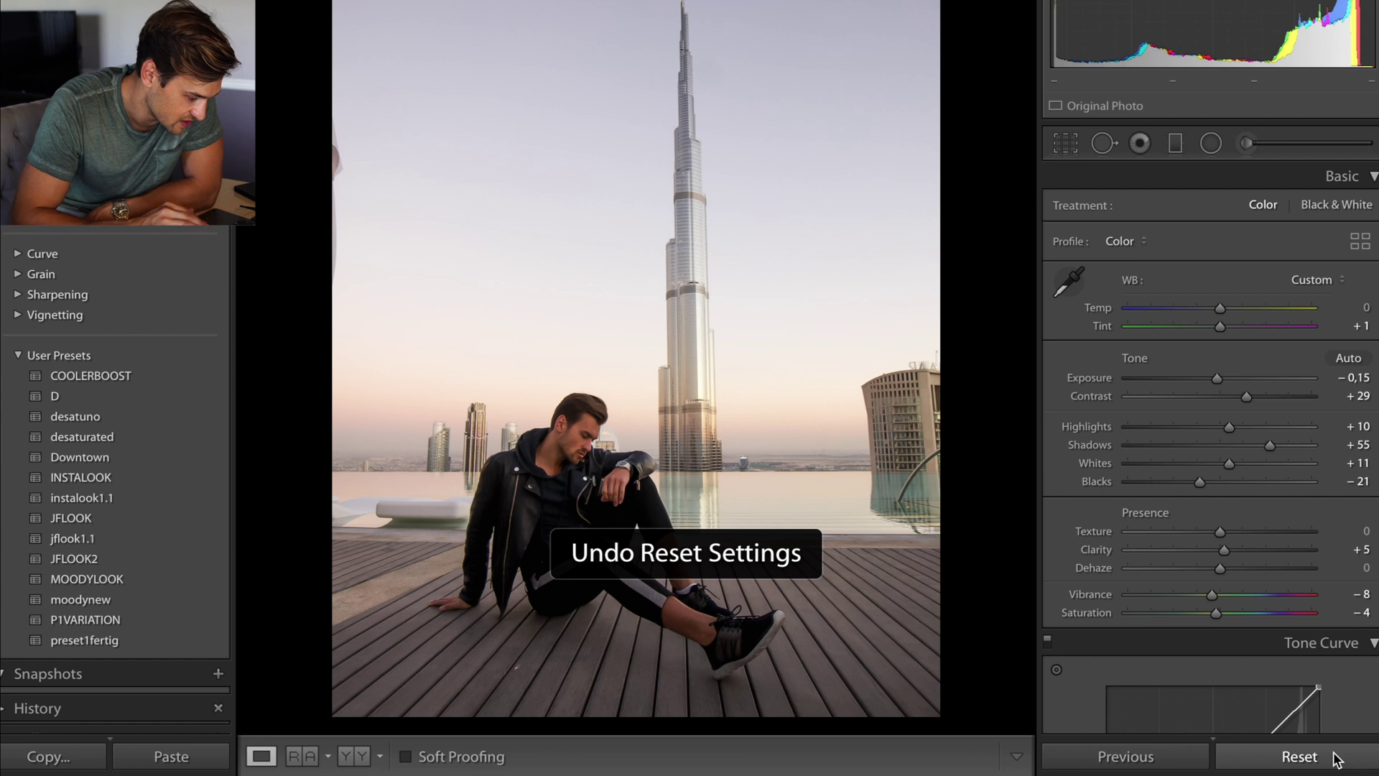
# Step: Draw a radial filter around the seated man, enlarge it, set its Contrast to 58 and lower its Highlights
pyautogui.click(1211, 143)
pyautogui.moveTo(606, 495); pyautogui.dragTo(785, 773)
pyautogui.moveTo(617, 208); pyautogui.dragTo(444, 311)
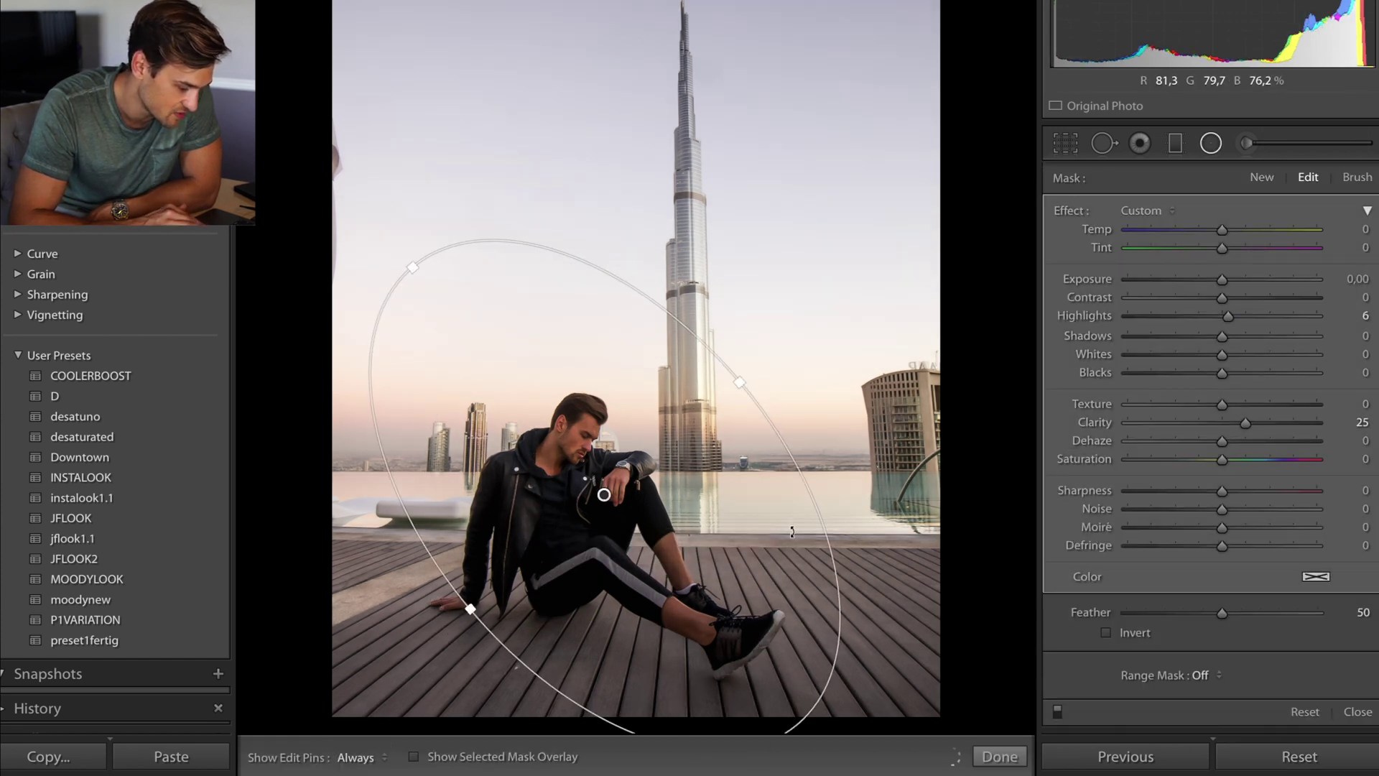
pyautogui.moveTo(499, 692); pyautogui.dragTo(406, 657)
pyautogui.moveTo(1221, 297); pyautogui.dragTo(1276, 296)
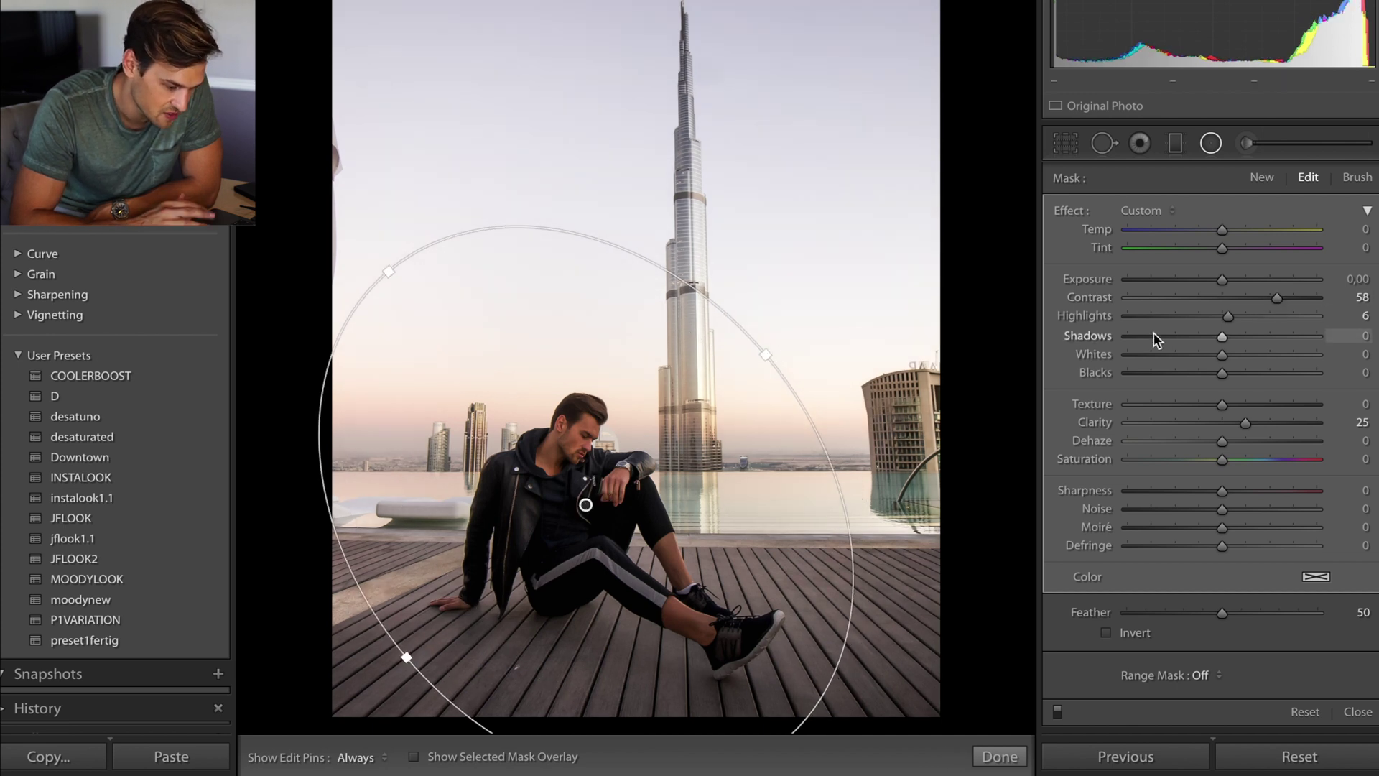
pyautogui.click(1162, 316)
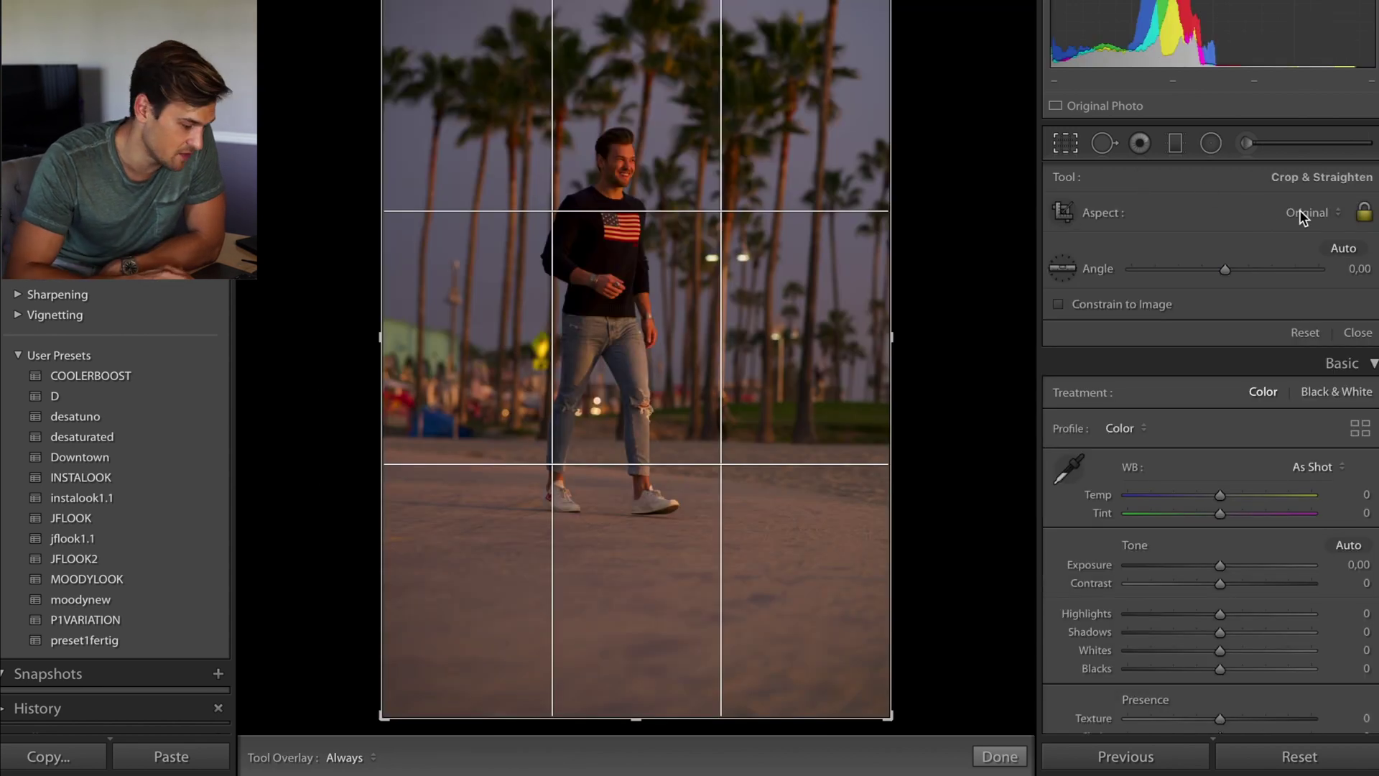
# Step: Crop the palm tree photo to 4 x 5, shifting the image down to keep the upper part of the sky
pyautogui.click(1299, 210)
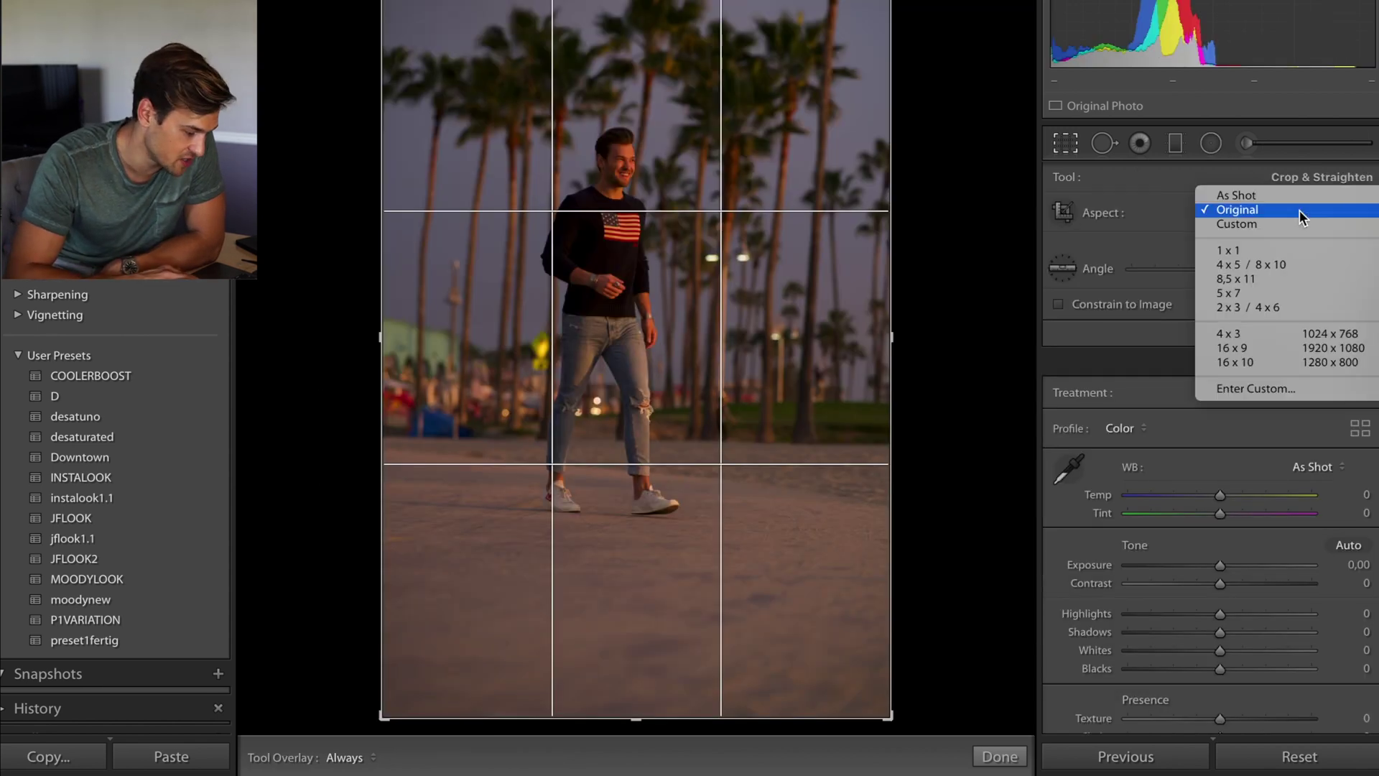
pyautogui.click(1288, 263)
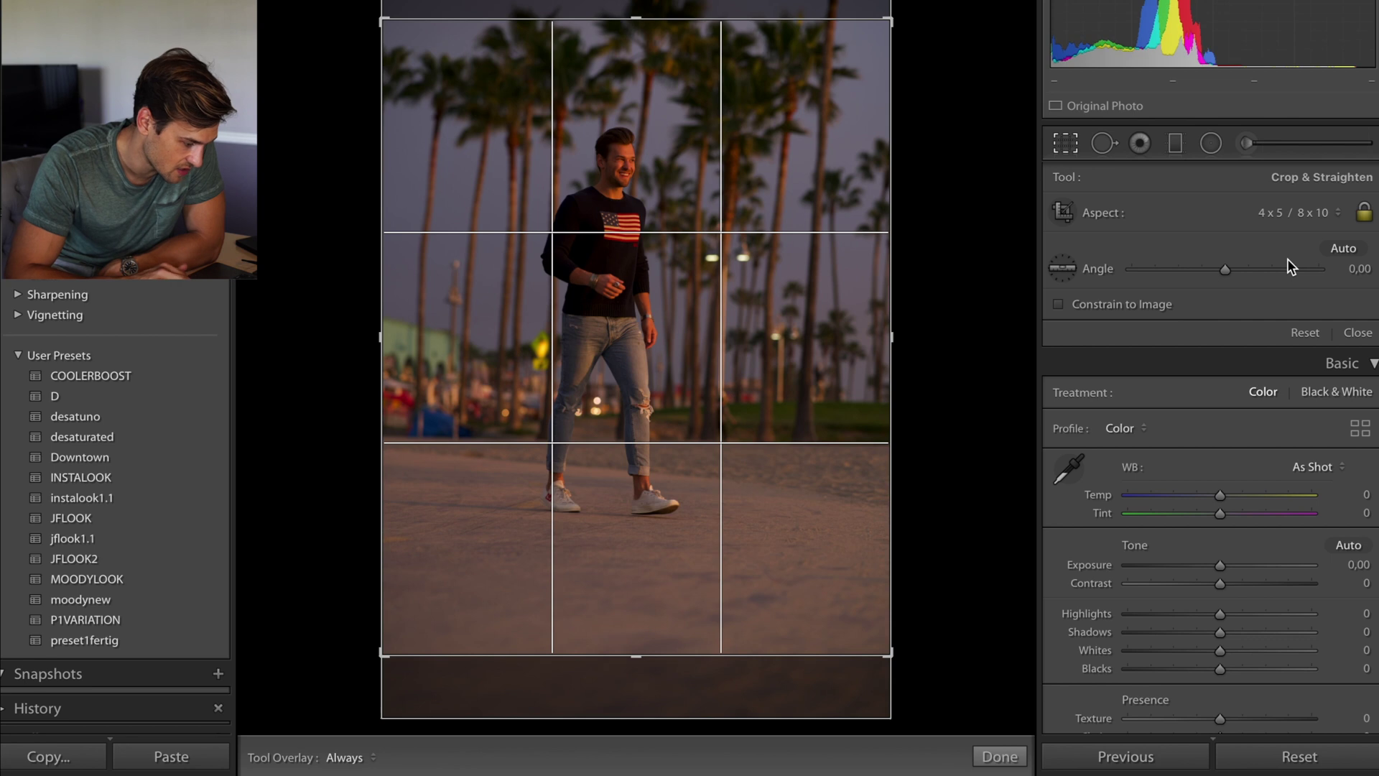
pyautogui.moveTo(702, 287); pyautogui.dragTo(702, 350)
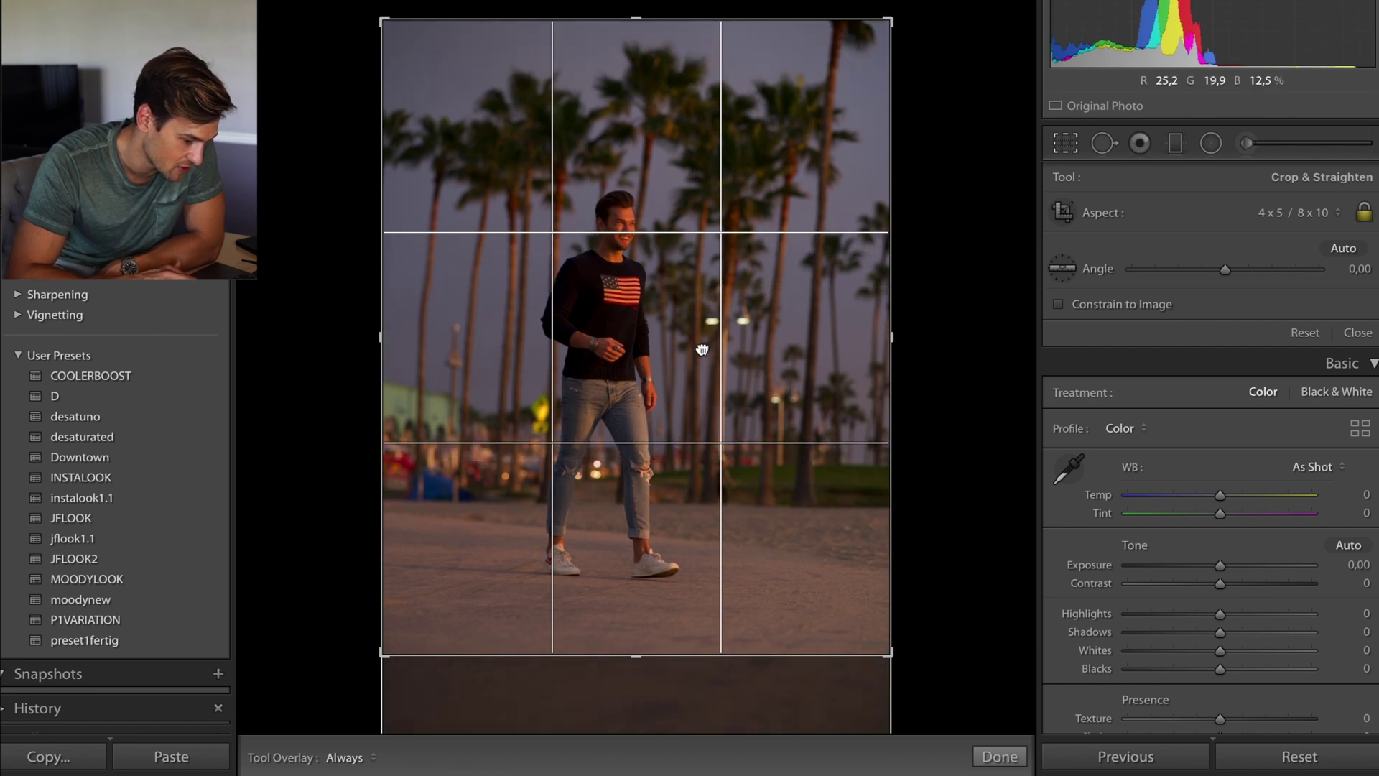
pyautogui.press('Return')
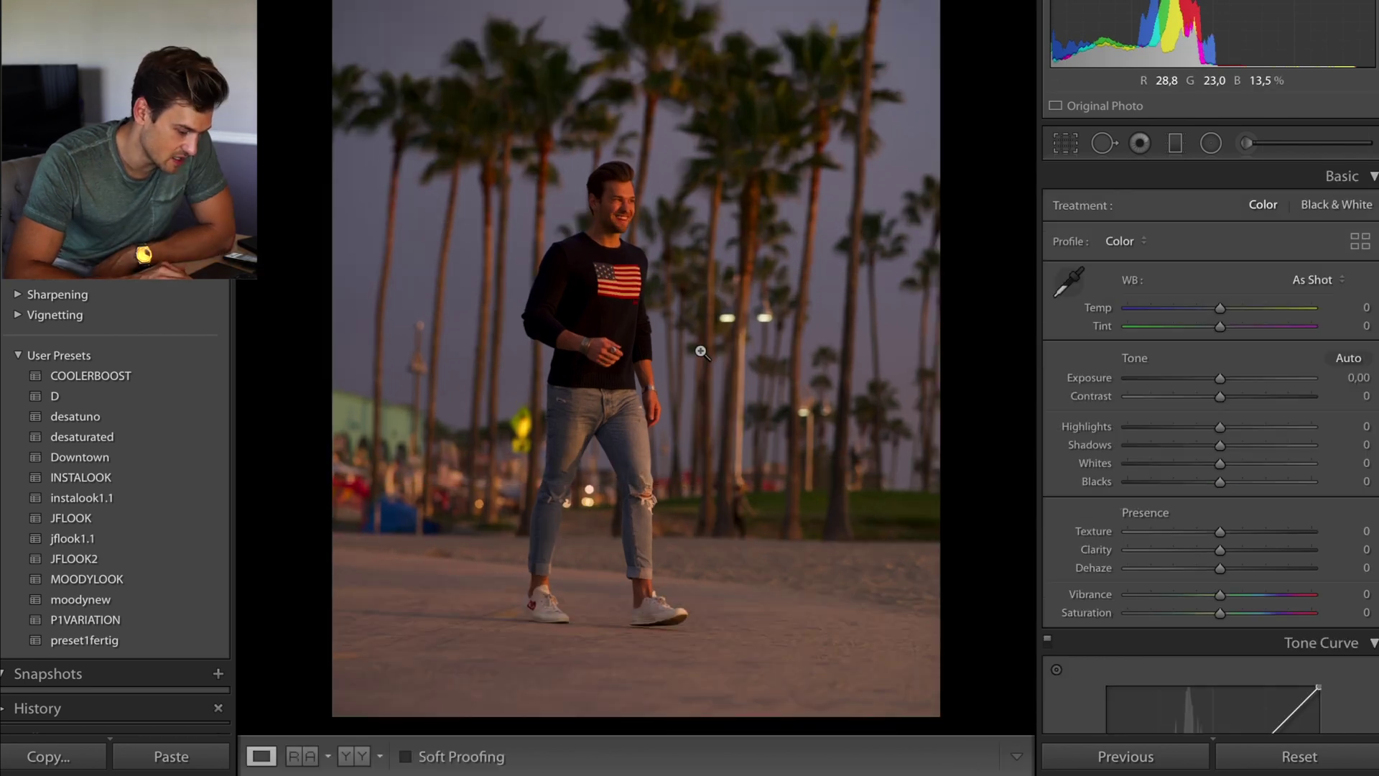
# Step: Tighten the 4 x 5 crop around the walking man and reposition the image inside it
pyautogui.click(1065, 143)
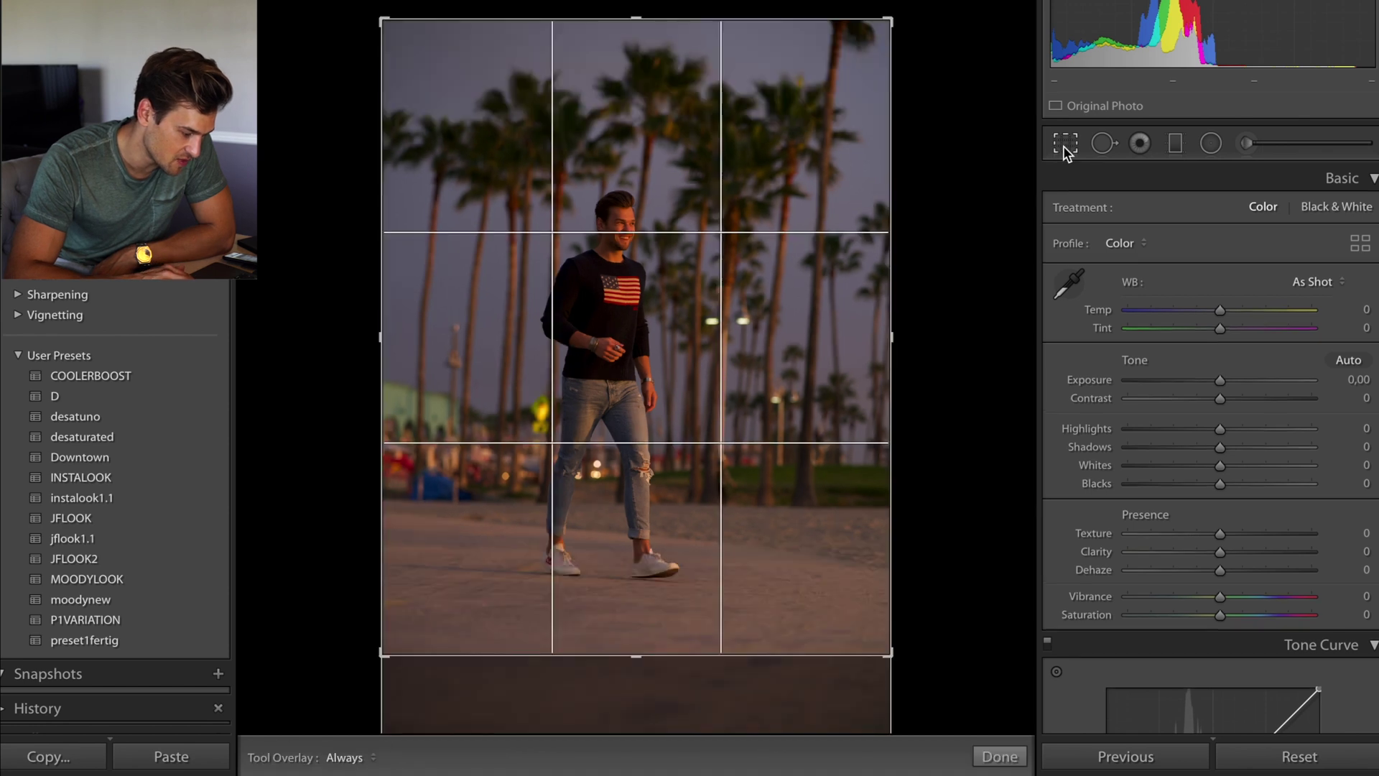
pyautogui.moveTo(381, 20); pyautogui.dragTo(449, 100)
pyautogui.moveTo(597, 212); pyautogui.dragTo(639, 255)
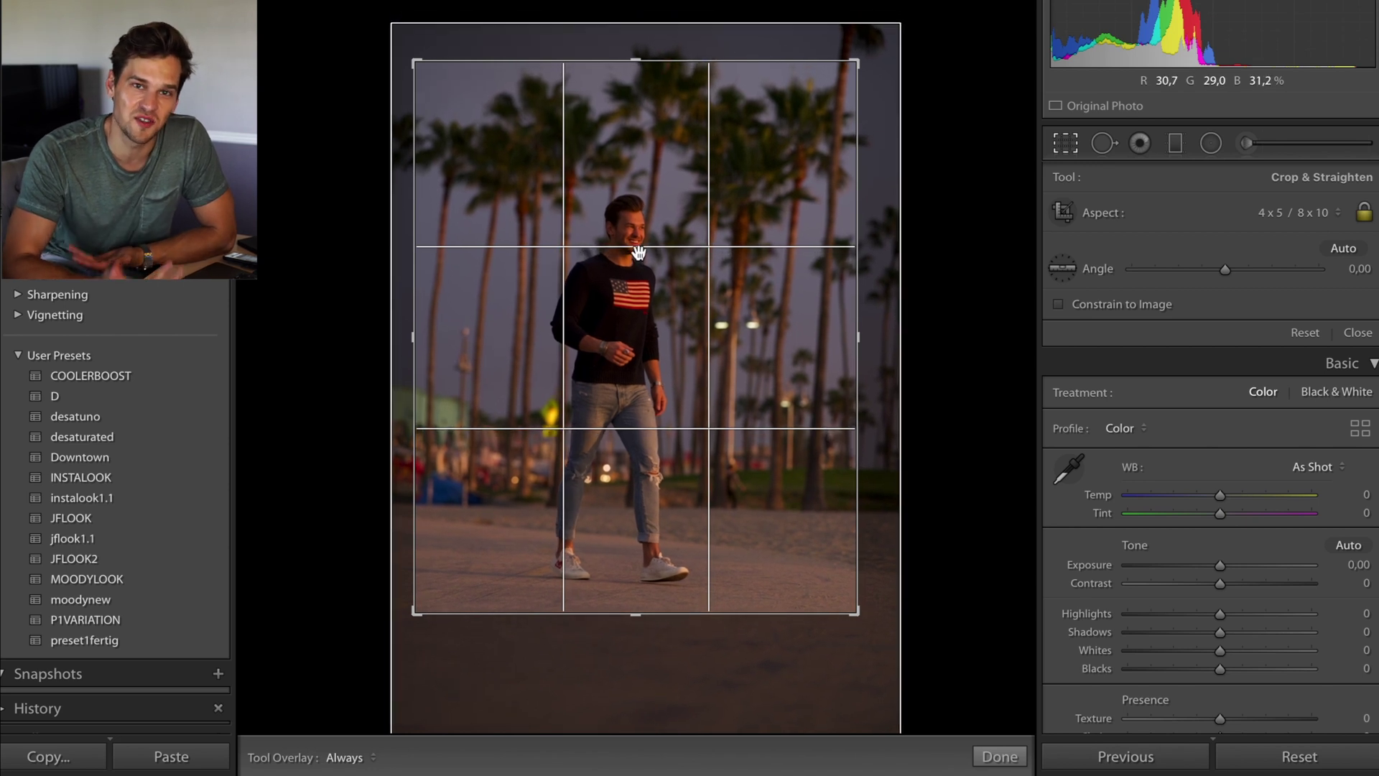
pyautogui.press('Return')
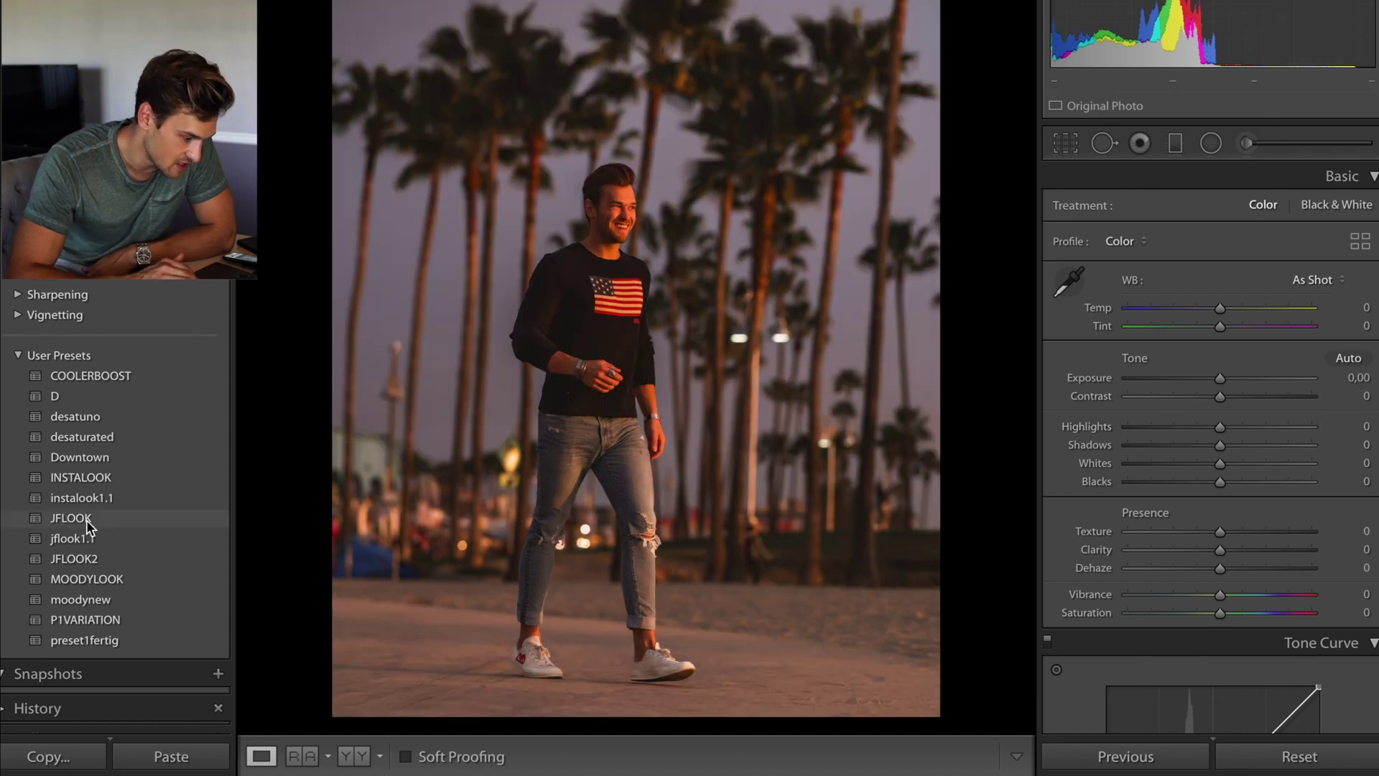
# Step: Apply the JFLOOK user preset and set Blacks to −19 and Shadows to +83
pyautogui.click(87, 522)
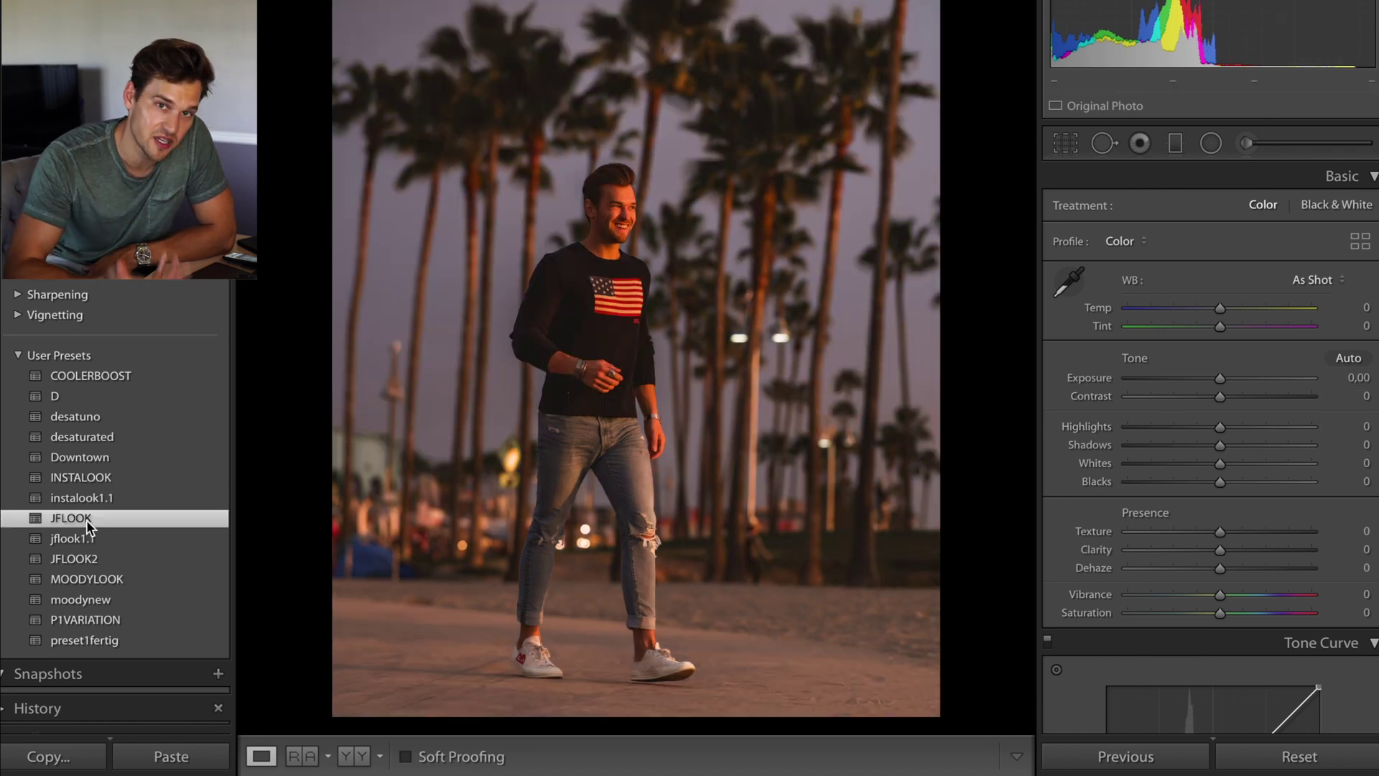
pyautogui.click(87, 522)
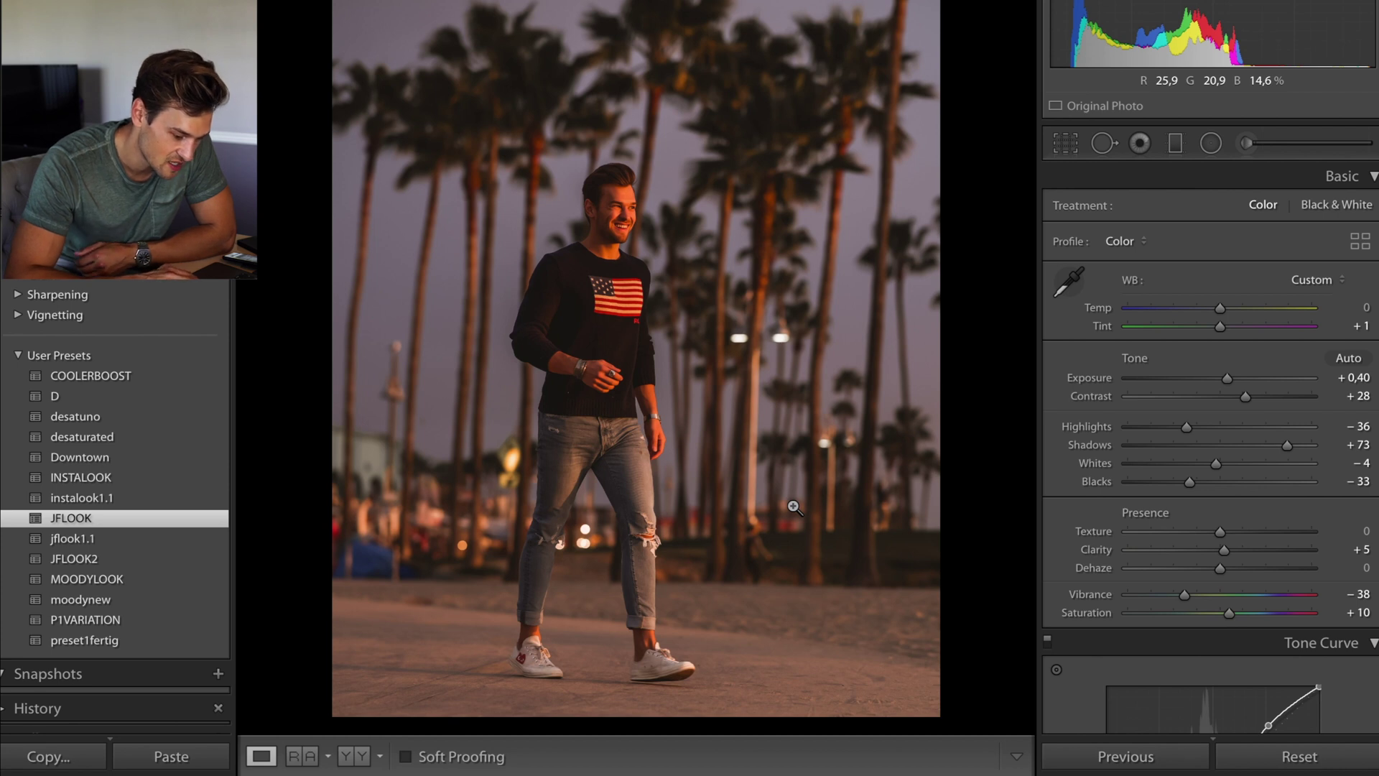
pyautogui.moveTo(1188, 481); pyautogui.dragTo(1201, 484)
pyautogui.moveTo(1286, 449); pyautogui.dragTo(1296, 447)
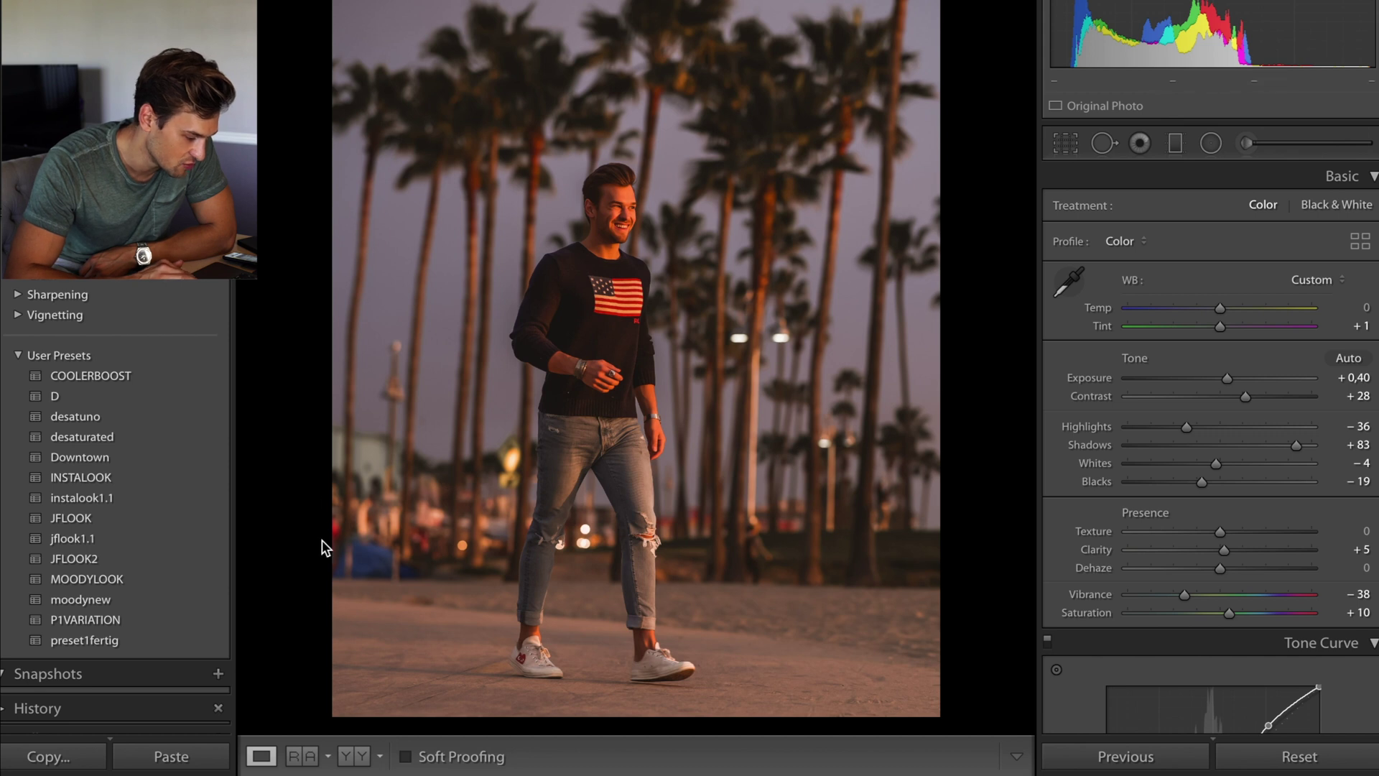
# Step: Add an adjustment brush mask with brush size 5.0 and Saturation −100
pyautogui.click(1246, 143)
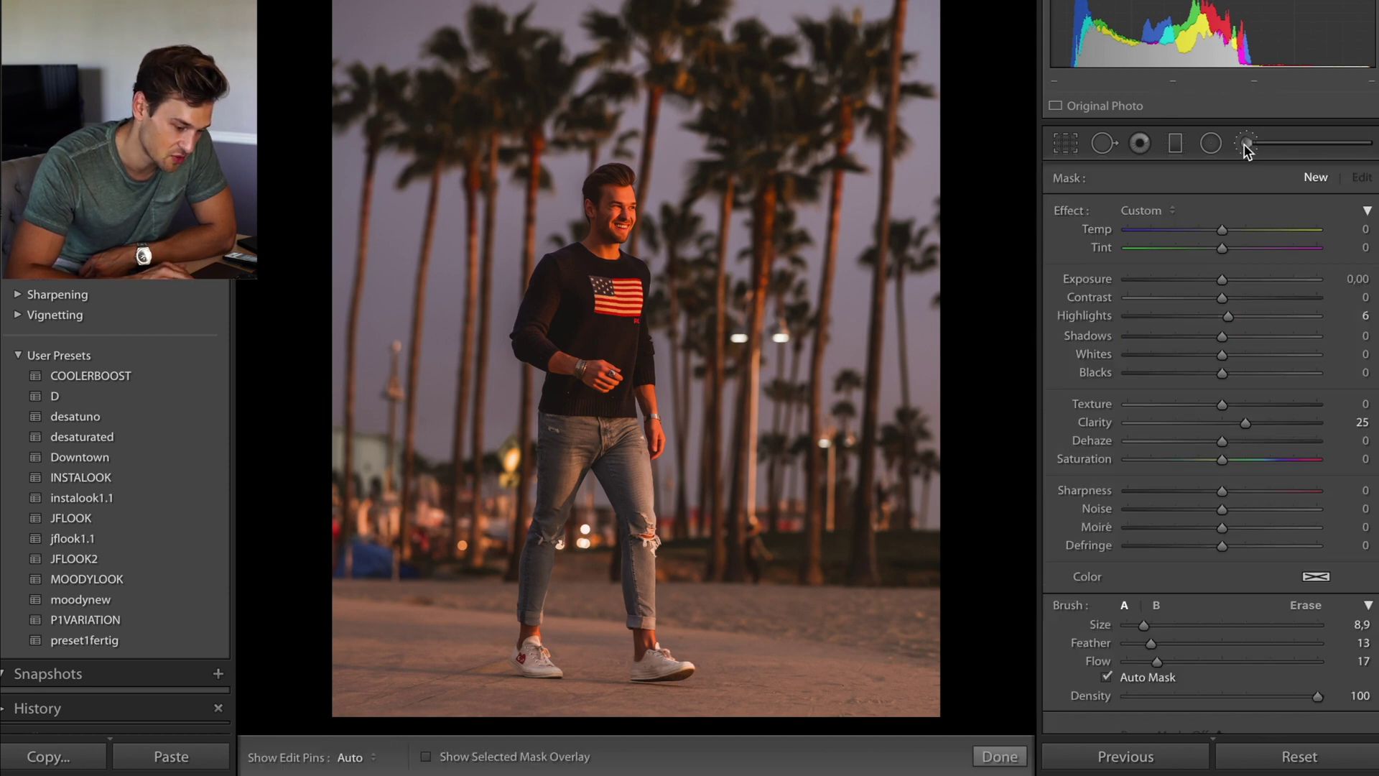
pyautogui.scroll(-4, 967, 637)
pyautogui.click(967, 637)
pyautogui.click(1126, 459)
pyautogui.click(1363, 422)
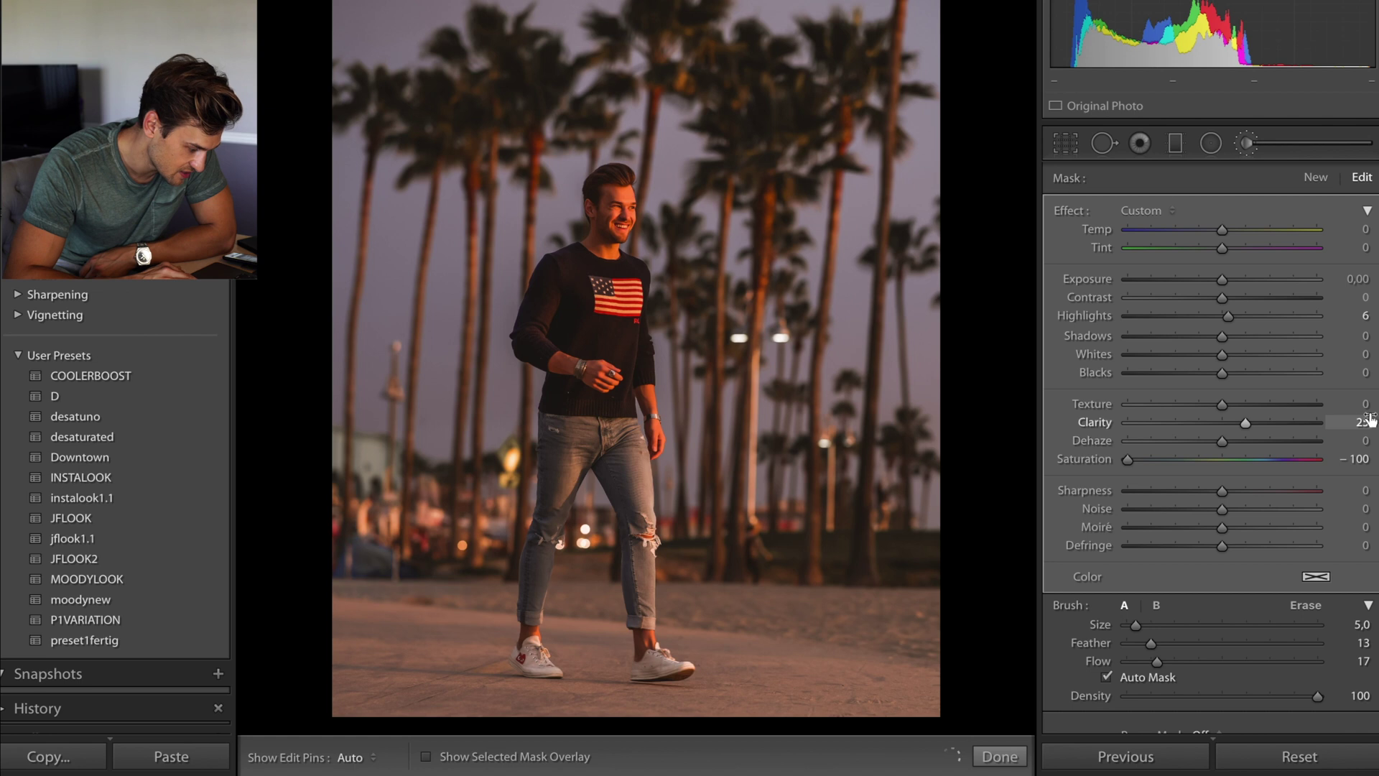
pyautogui.press('Return')
# Step: Draw a tall radial filter around the walking man and widen it slightly
pyautogui.click(1211, 143)
pyautogui.moveTo(585, 316)
pyautogui.mouseDown()
pyautogui.moveTo(743, 691)
pyautogui.moveTo(776, 714)
pyautogui.mouseUp()
pyautogui.moveTo(794, 390); pyautogui.dragTo(815, 390)
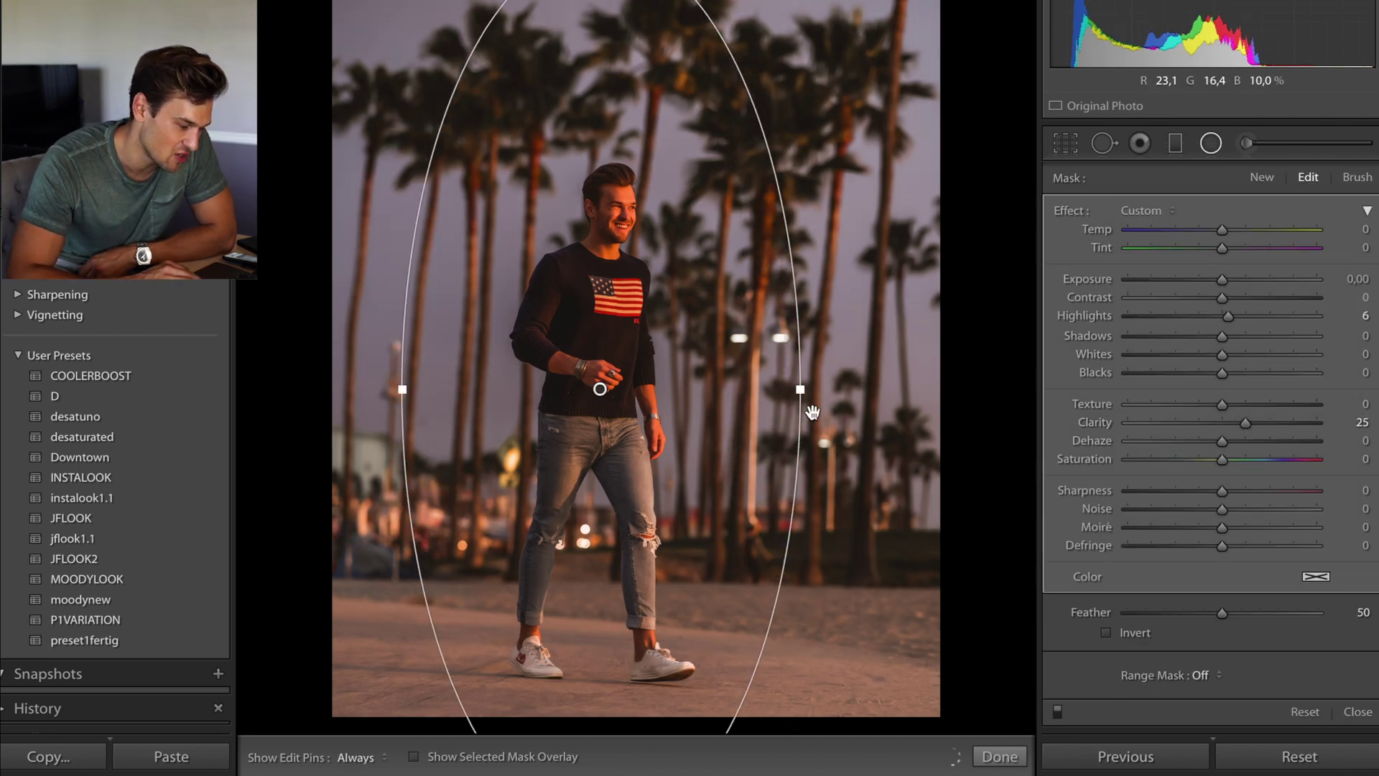
# Step: Try a Contrast of 24 on the radial filter, and set both Contrast and Highlights to 0
pyautogui.click(1356, 297)
pyautogui.write('24')
pyautogui.press('Tab')
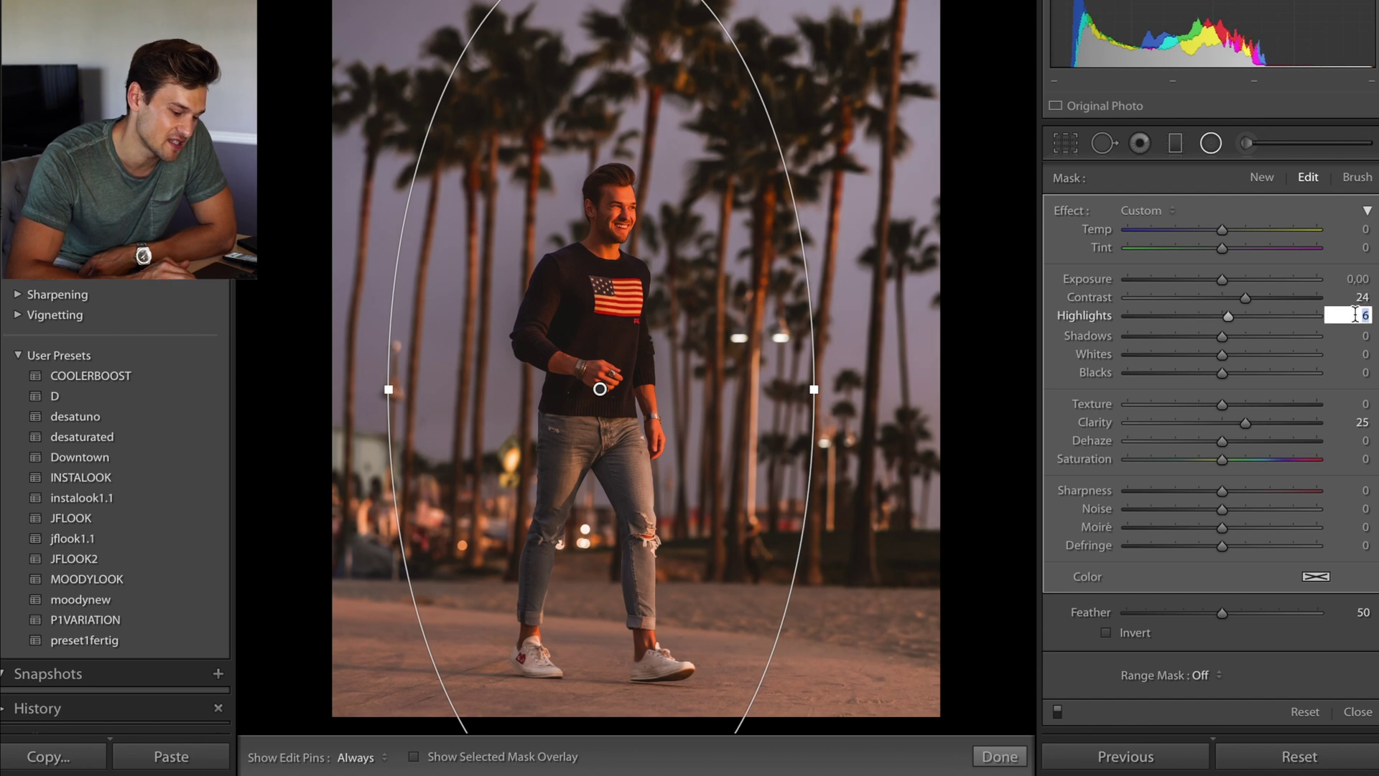
pyautogui.write('0')
pyautogui.press('Return')
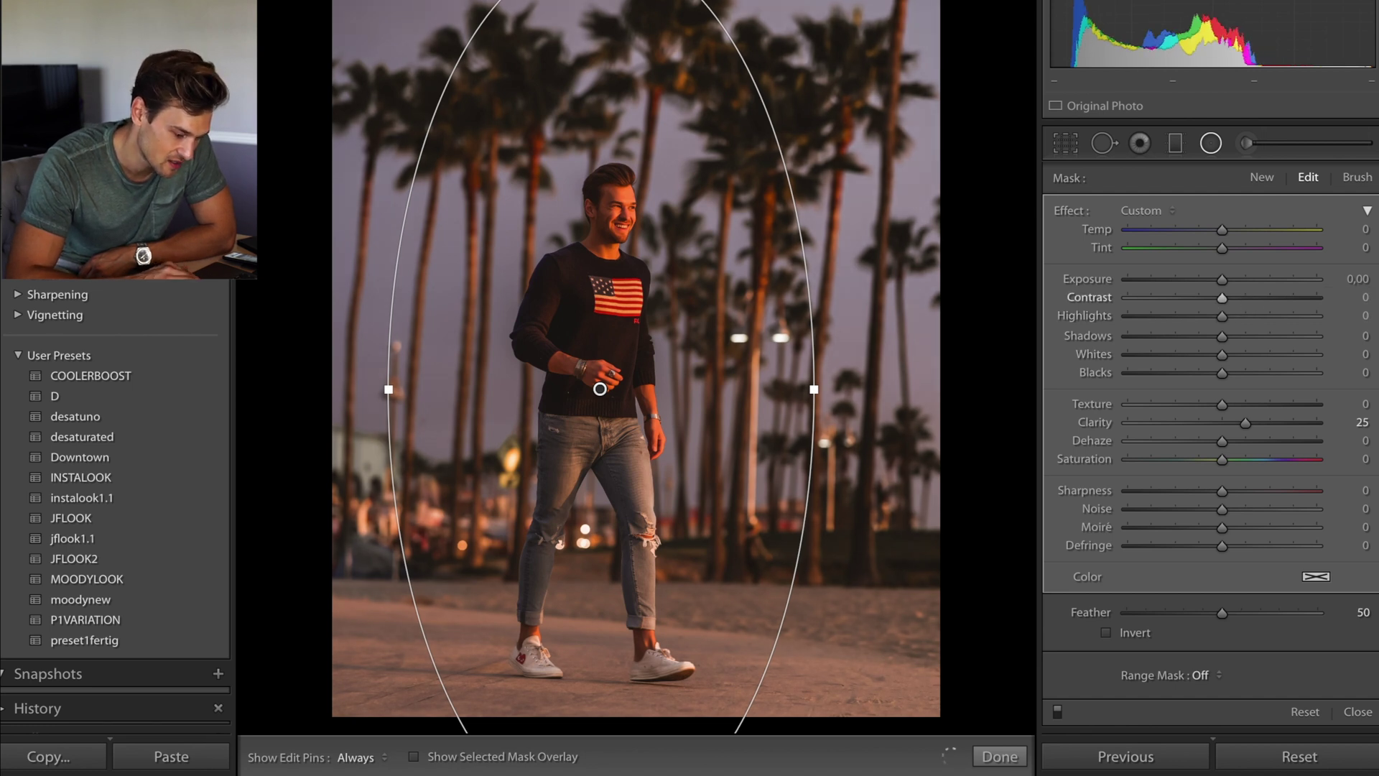
# Step: Try shifting the sky's purple hue with the HSL targeted adjustment tool, and undo the shift
pyautogui.scroll(-10, 1220, 502)
pyautogui.click(1076, 321)
pyautogui.click(1055, 354)
pyautogui.moveTo(861, 262); pyautogui.dragTo(848, 251)
pyautogui.hotkey('ctrl', 'z')
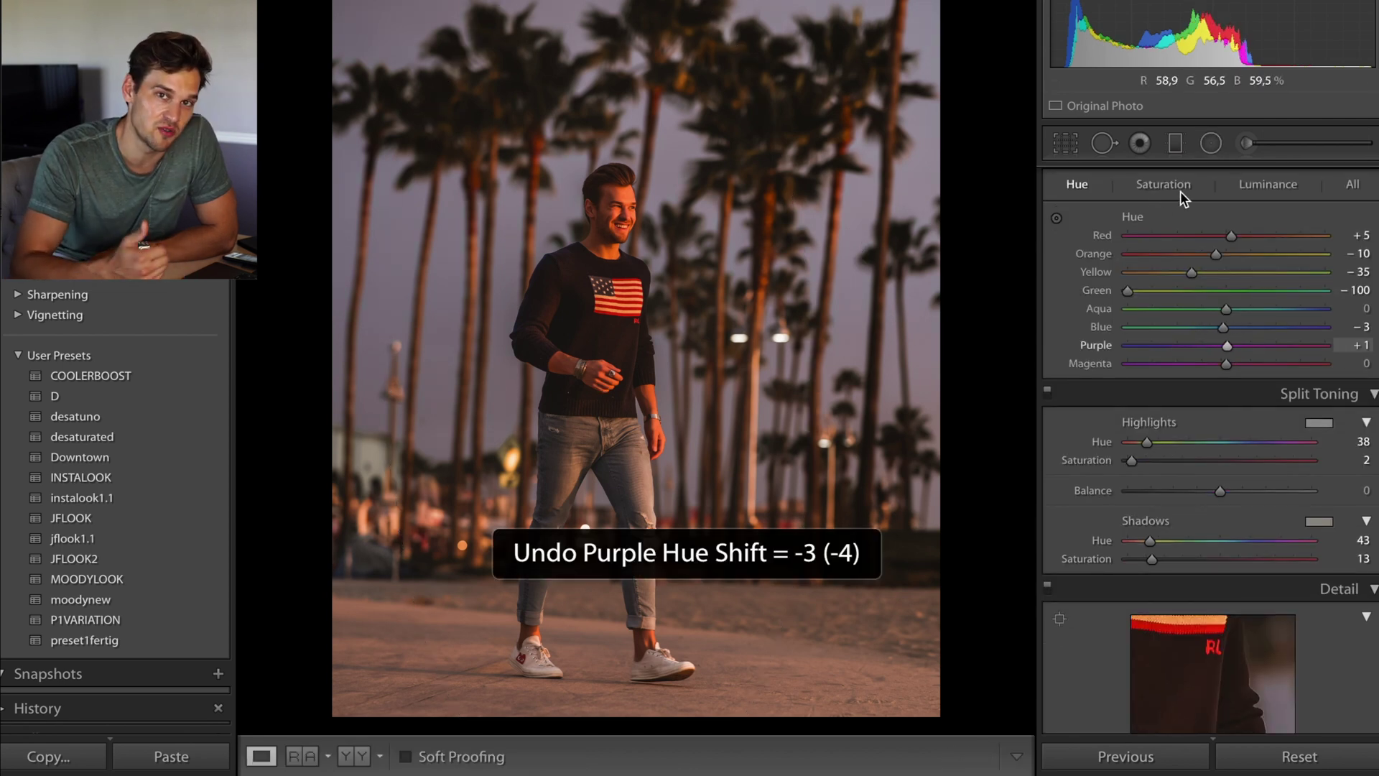
# Step: Desaturate the sky with the targeted adjustment tool to Purple −47 and Blue −24, and return to the Hue adjustments
pyautogui.click(1167, 185)
pyautogui.click(1055, 218)
pyautogui.moveTo(907, 209); pyautogui.dragTo(906, 219)
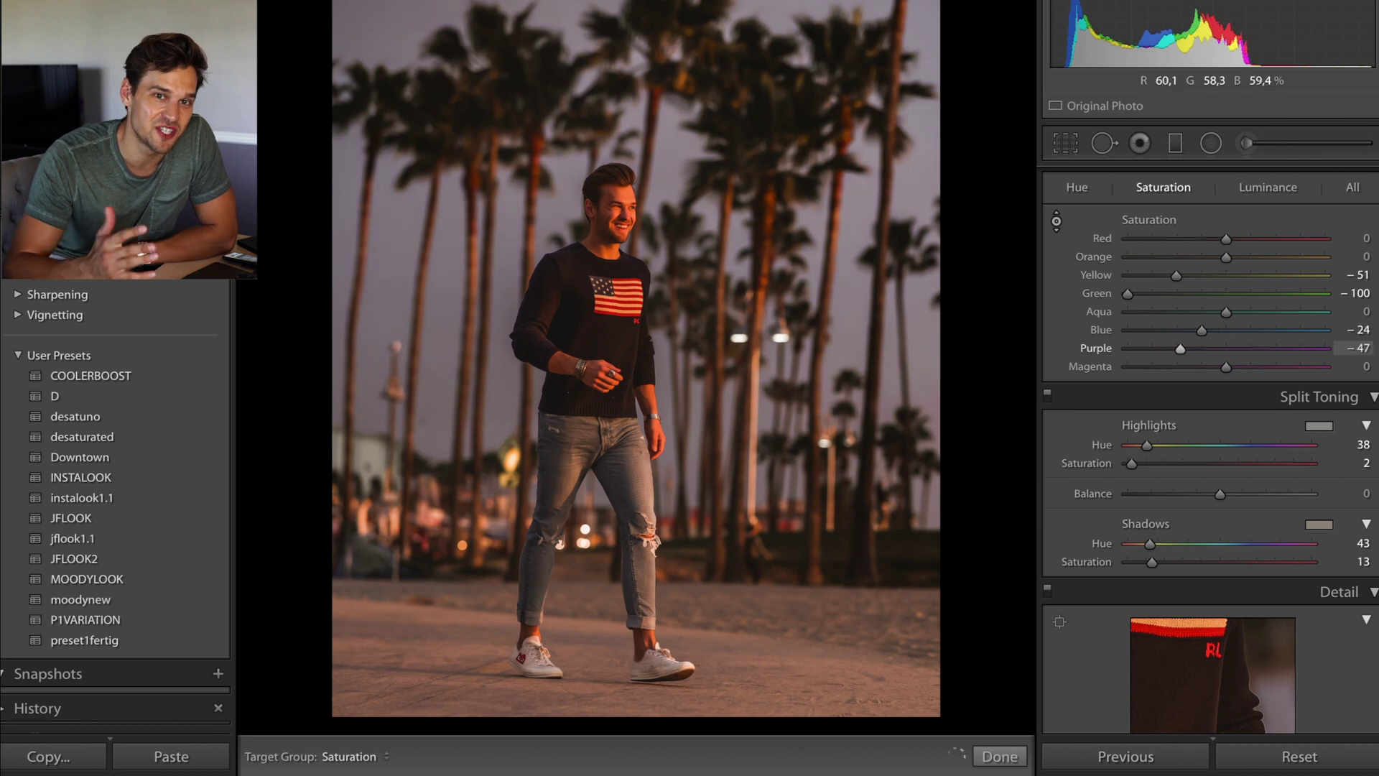
pyautogui.click(1066, 183)
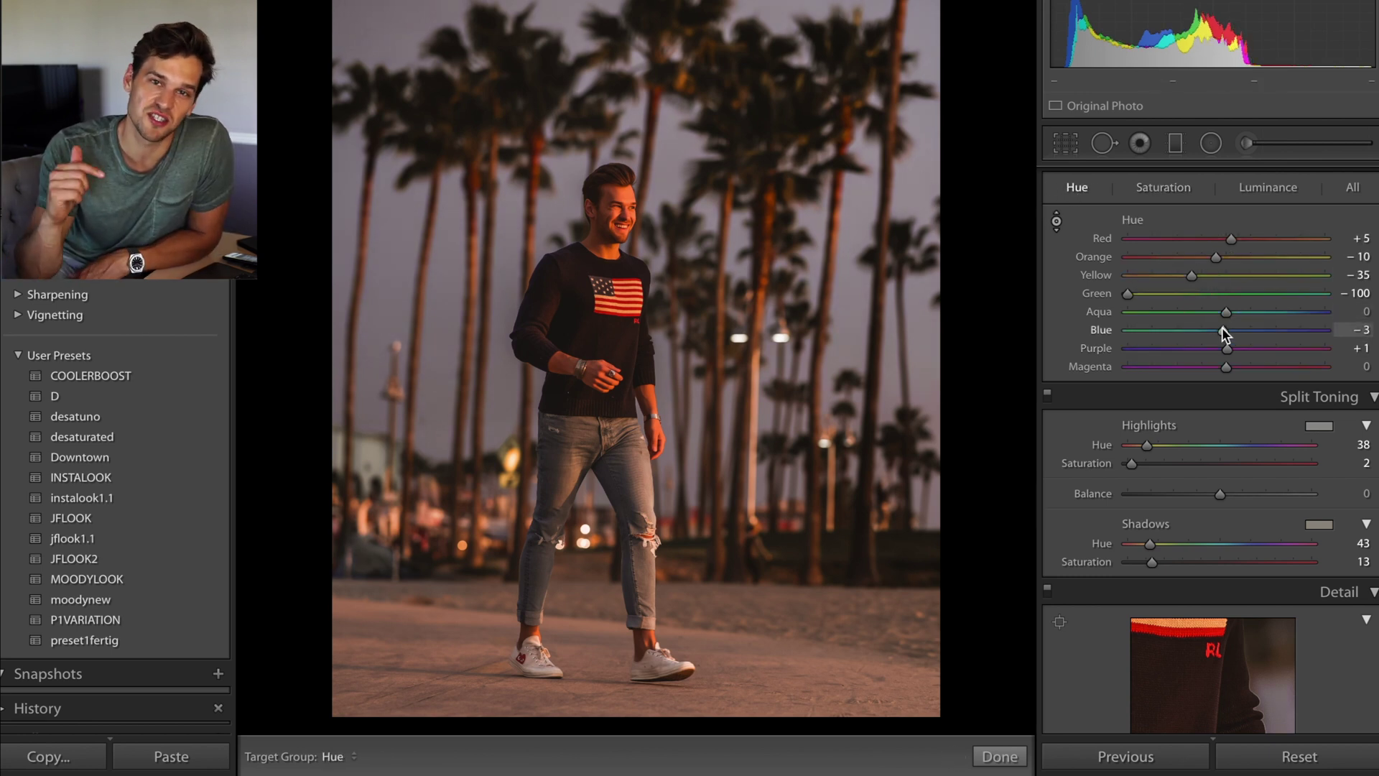